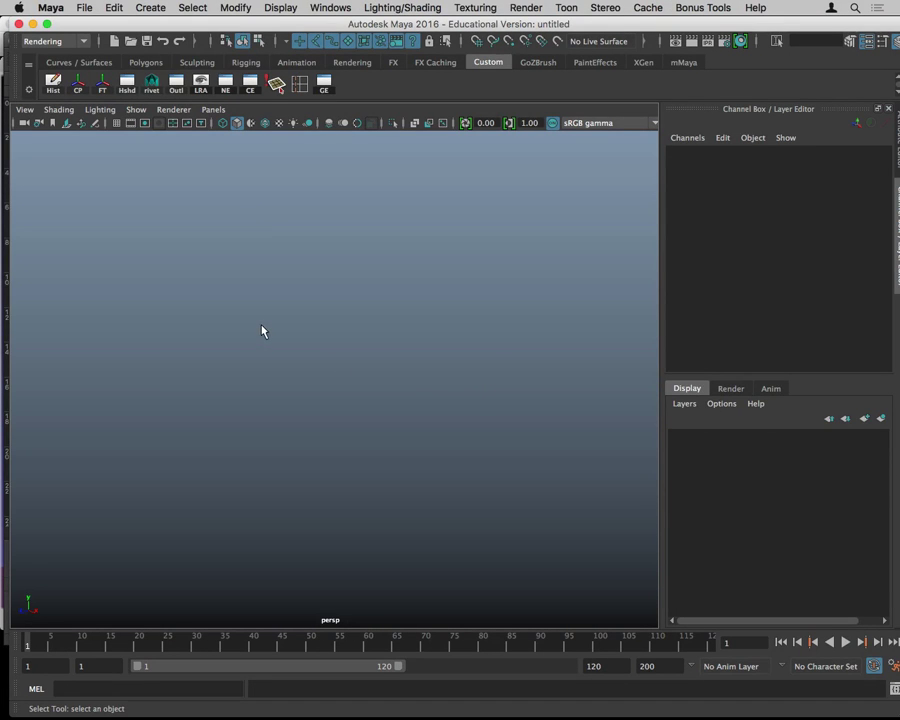
# In File > Set Project, browse to the /Users/marc/Downloads folder
pyautogui.click(82, 8)
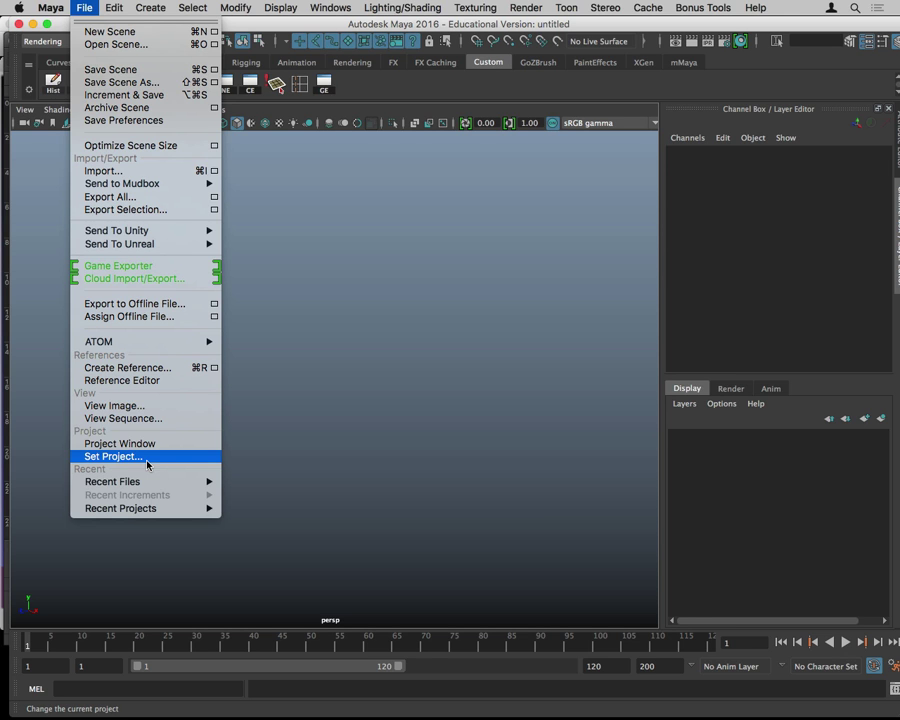
pyautogui.click(147, 464)
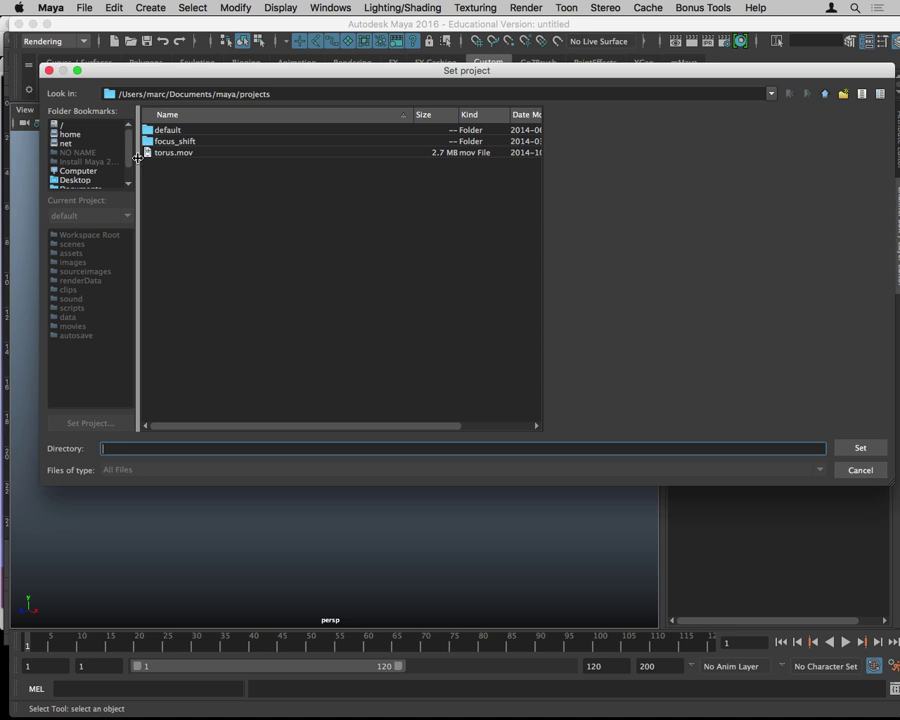
pyautogui.scroll(-2, 122, 176)
pyautogui.click(70, 180)
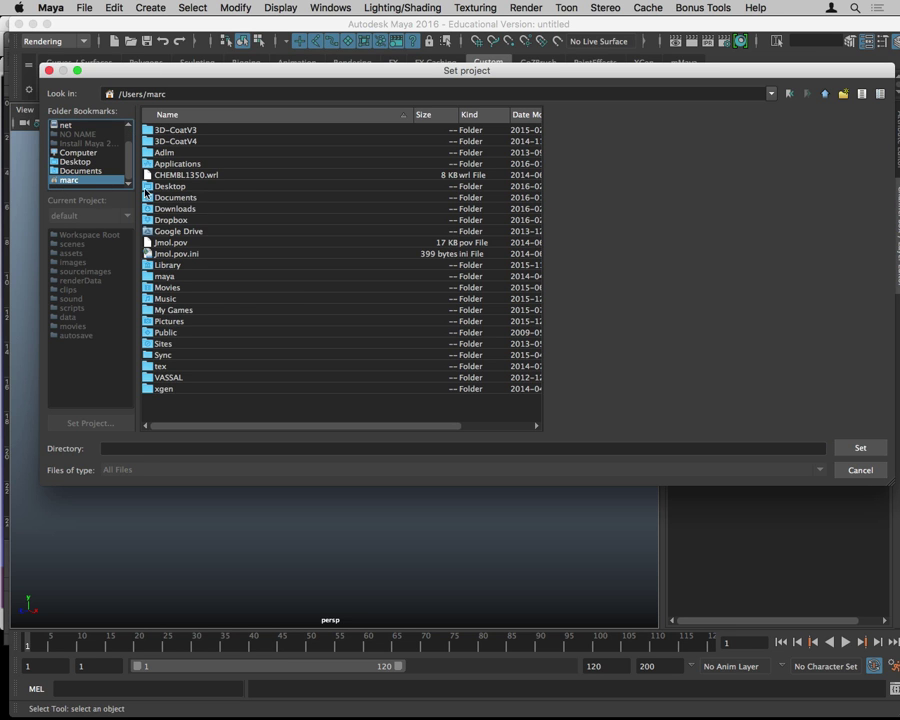
pyautogui.doubleClick(175, 209)
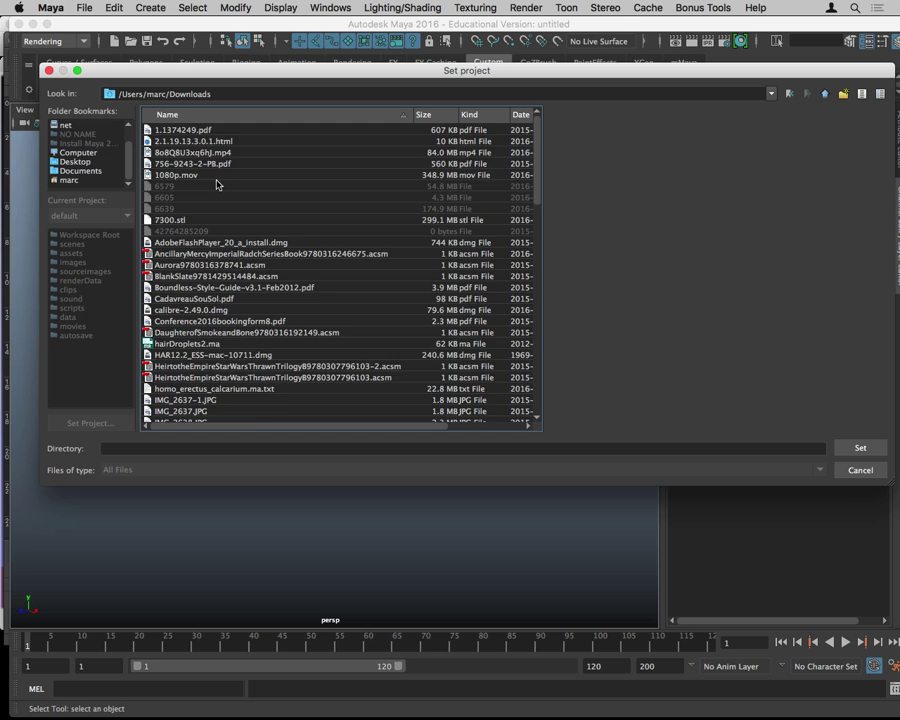
# Select the pottery_profile folder and set it as the current project
pyautogui.scroll(-3, 240, 300)
pyautogui.scroll(-5, 243, 313)
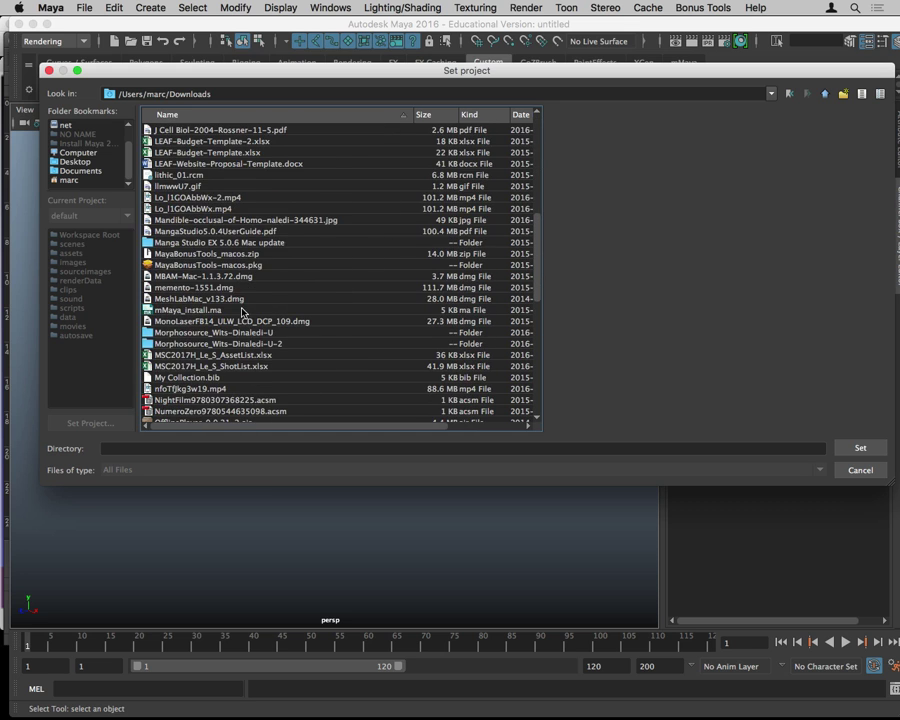
pyautogui.scroll(-5, 230, 340)
pyautogui.scroll(-2, 222, 366)
pyautogui.scroll(-1, 222, 366)
pyautogui.click(224, 367)
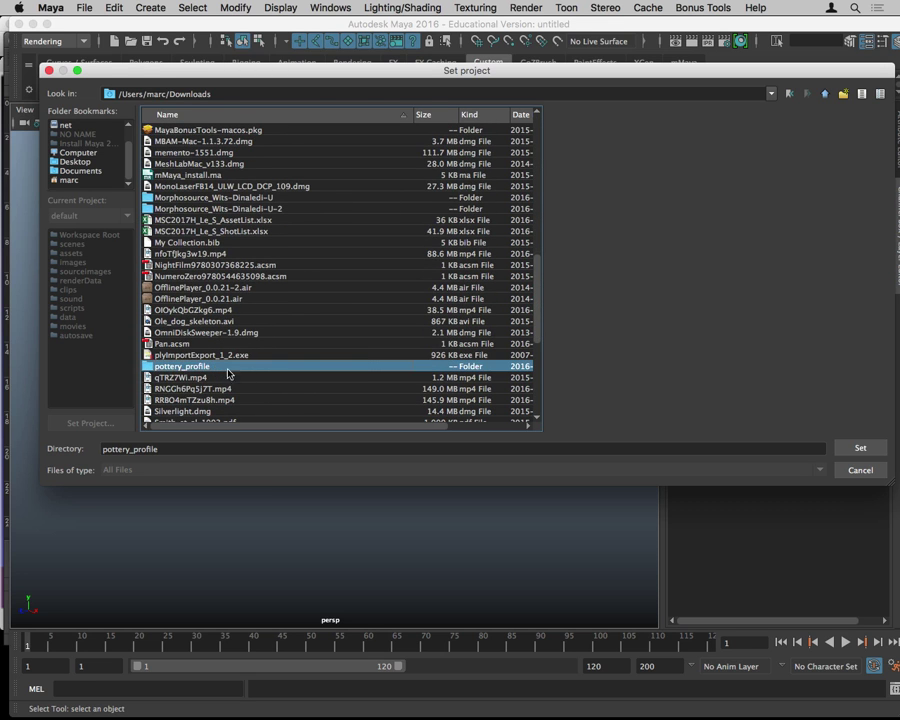
pyautogui.scroll(-3, 367, 368)
pyautogui.scroll(-4, 367, 368)
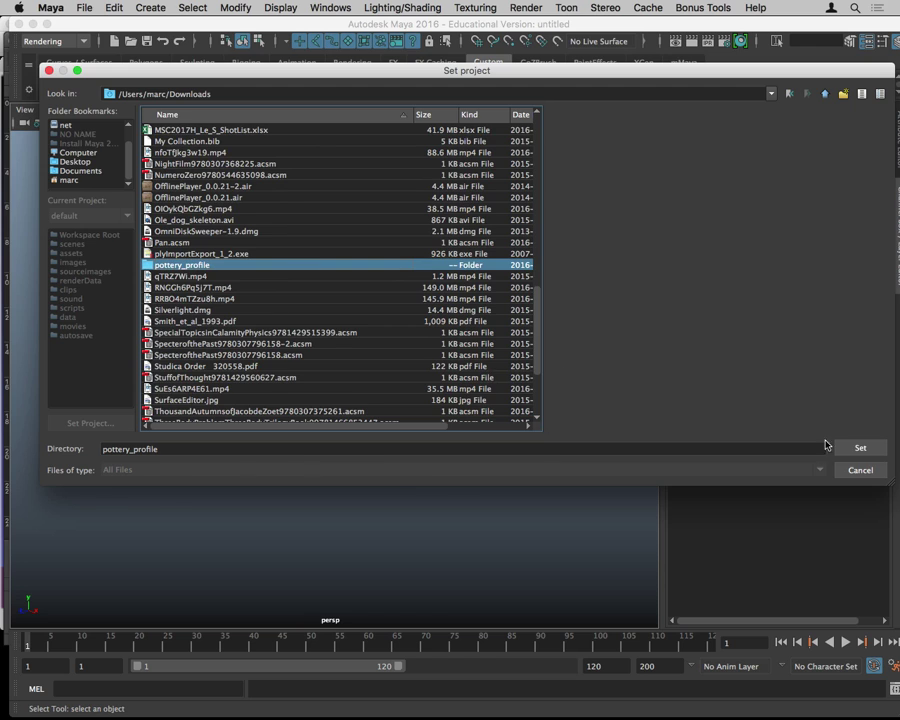
pyautogui.click(858, 448)
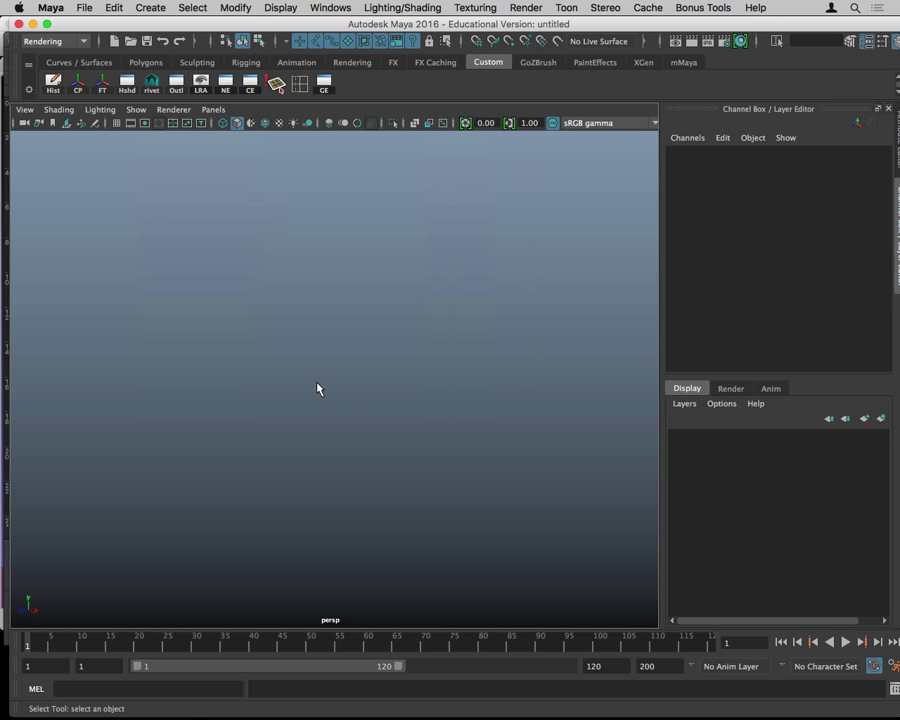
# Open the pottery_profile.ma scene from the project's maya folder via File > Open Scene
pyautogui.click(84, 7)
pyautogui.click(98, 43)
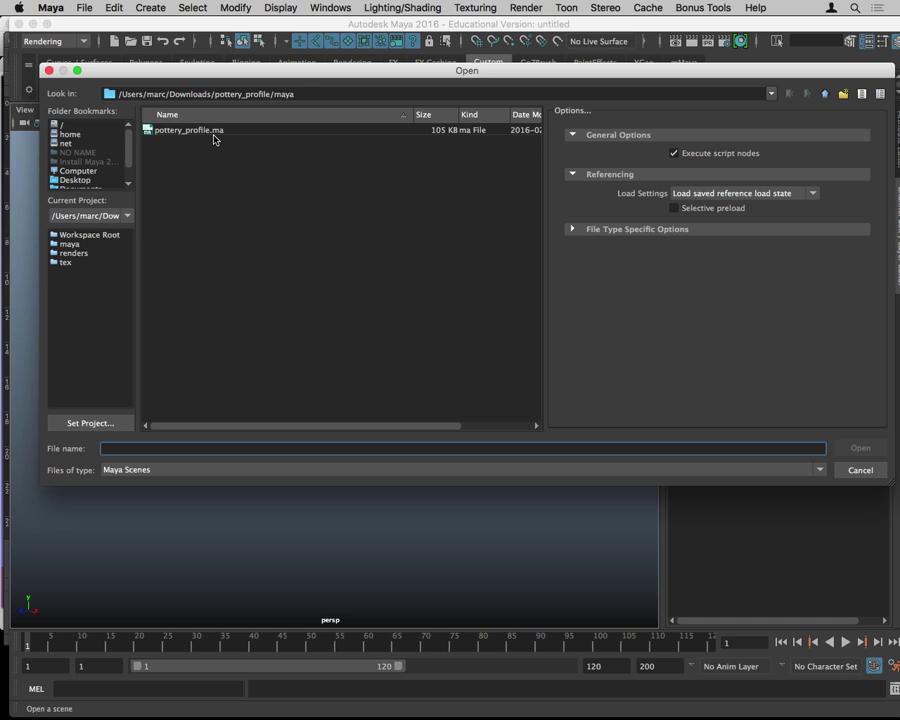
pyautogui.click(213, 137)
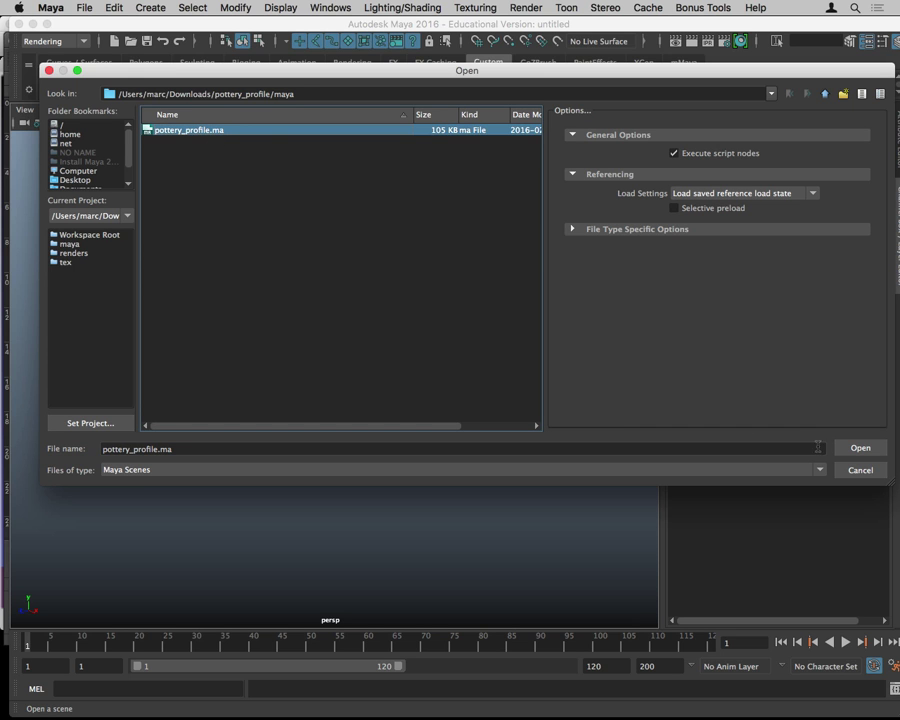
pyautogui.click(857, 448)
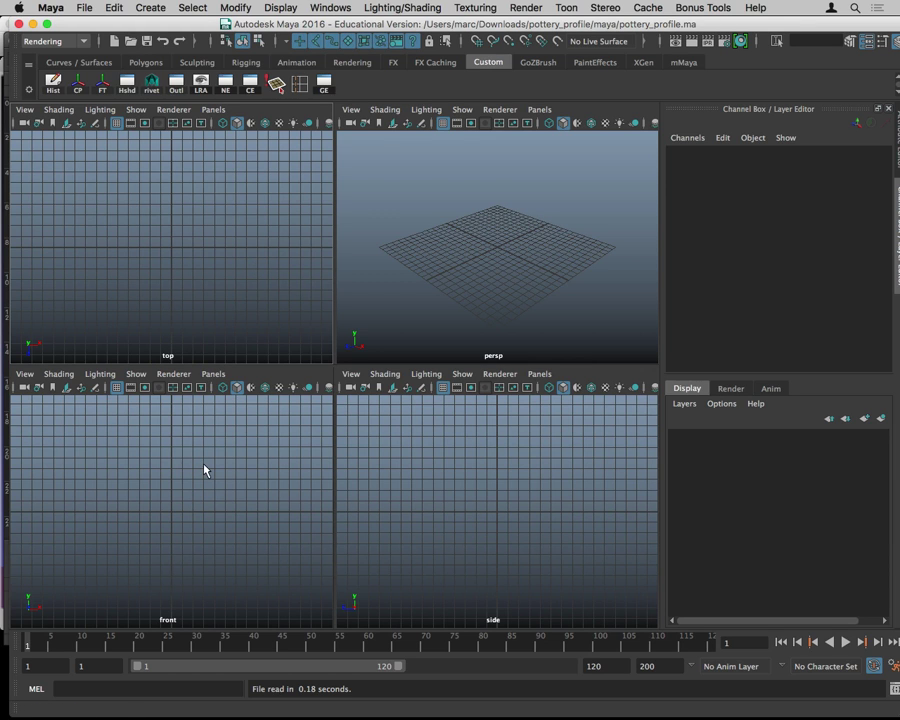
# Maximize the front view and import single_profile.jpg as an image plane
pyautogui.press('space')
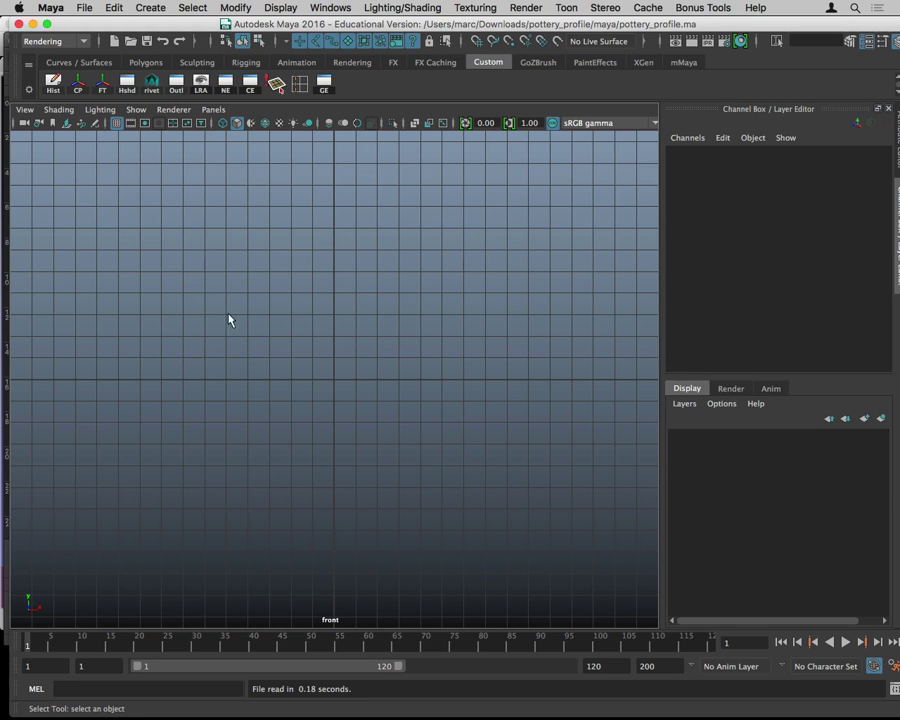
pyautogui.click(21, 109)
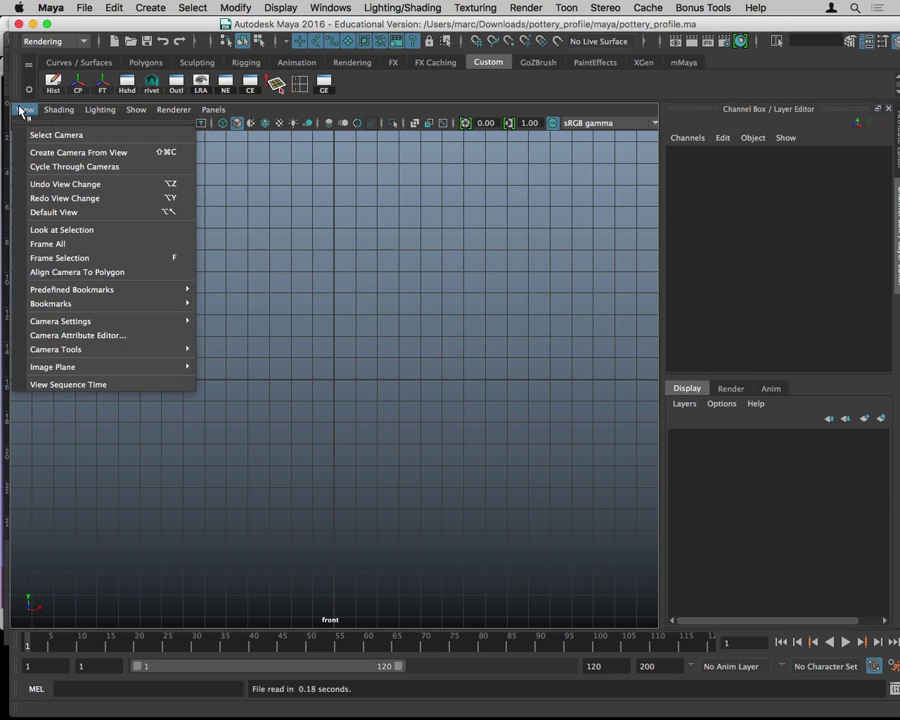
pyautogui.moveTo(87, 366)
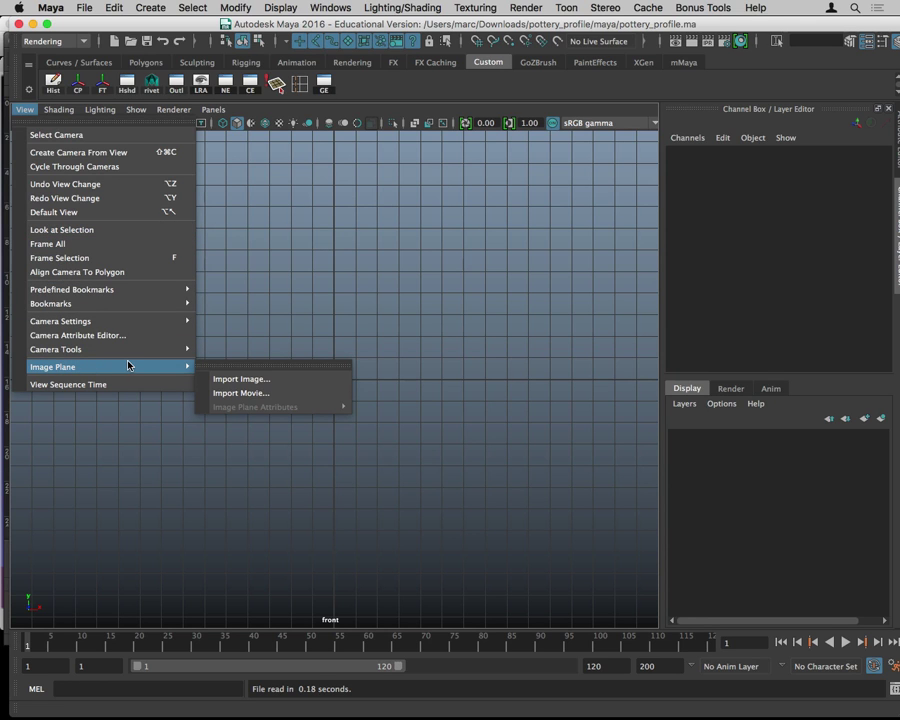
pyautogui.click(220, 384)
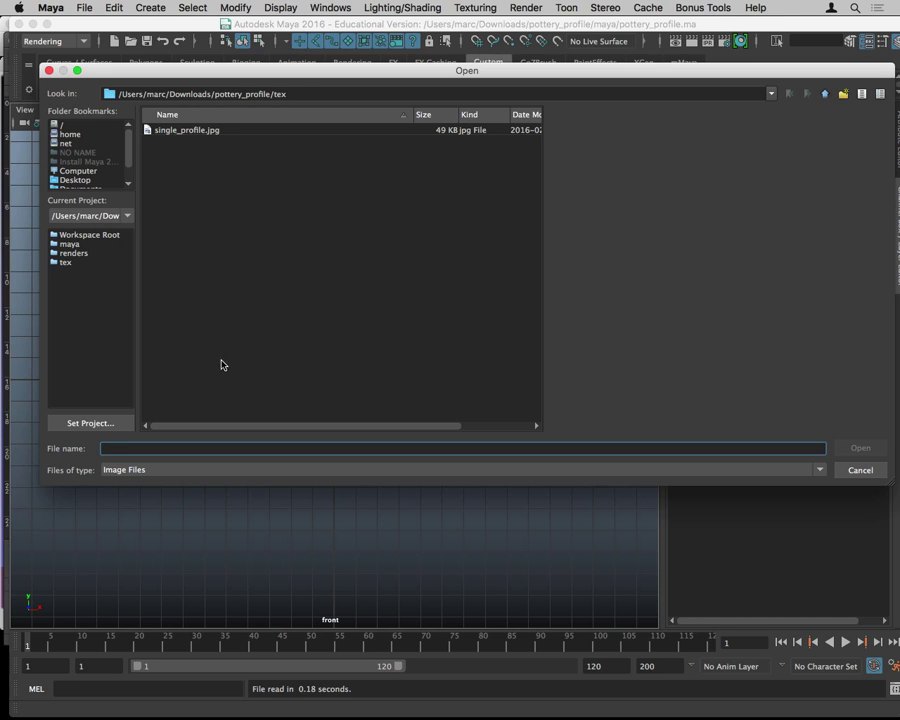
pyautogui.click(203, 134)
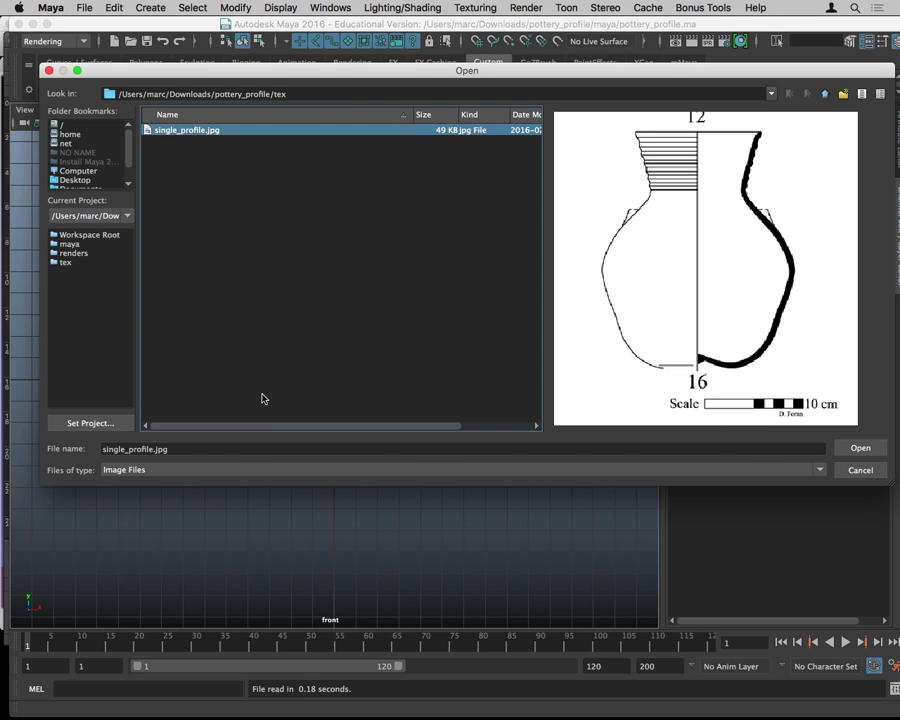
pyautogui.click(861, 449)
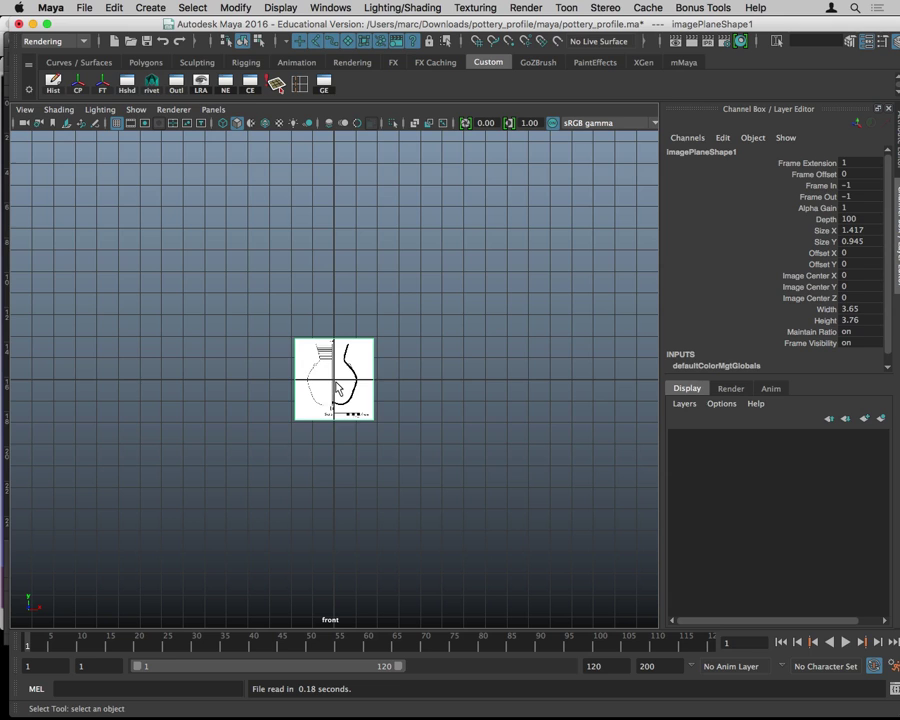
# Dismiss the front view's View menu unchanged and marquee-select the vase image plane
pyautogui.click(26, 111)
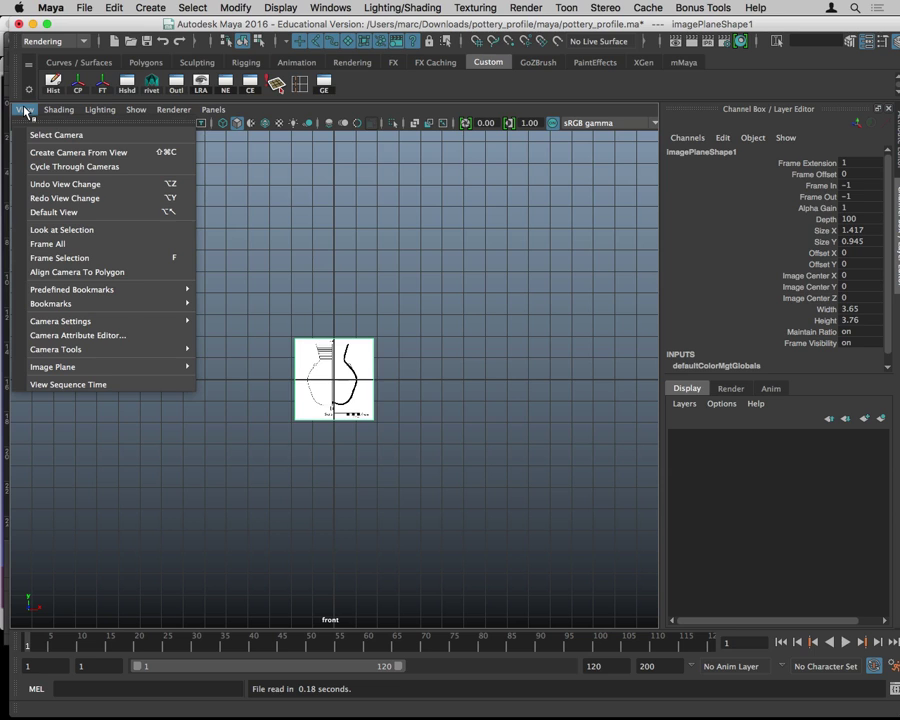
pyautogui.click(26, 111)
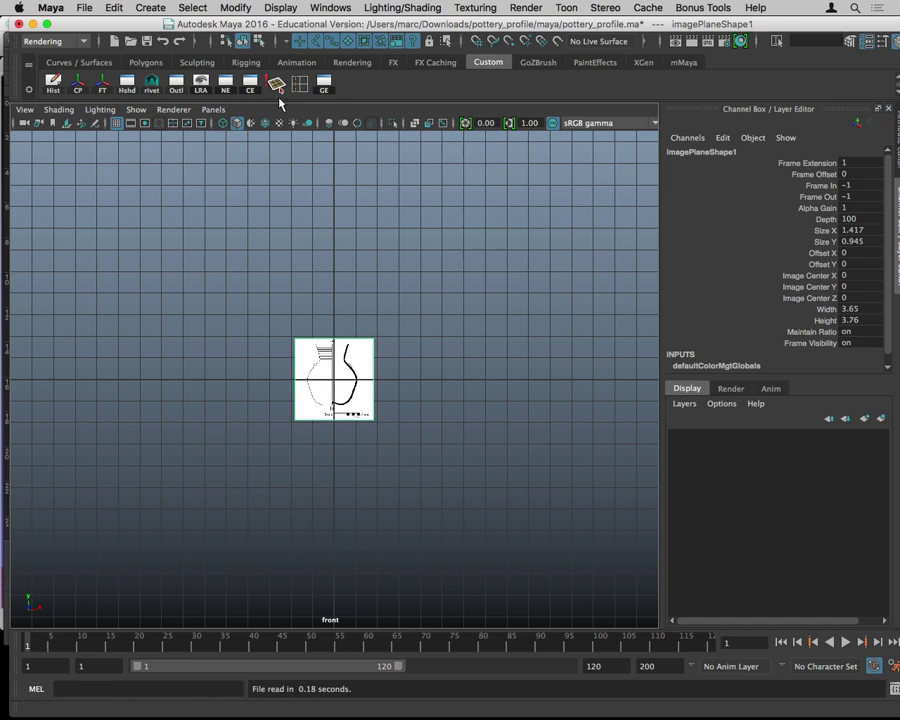
pyautogui.click(26, 110)
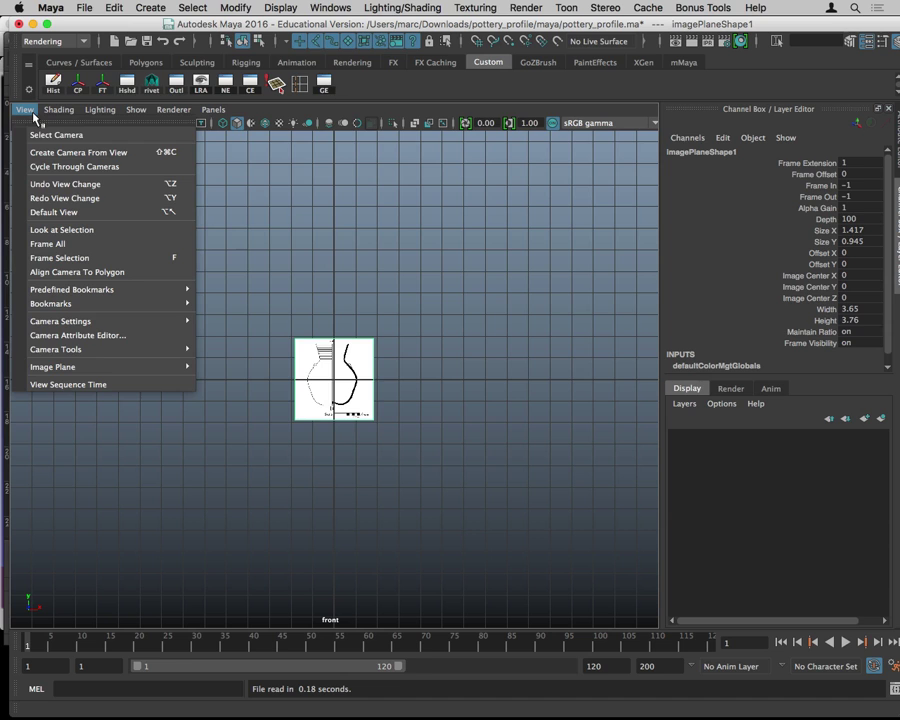
pyautogui.moveTo(60, 367)
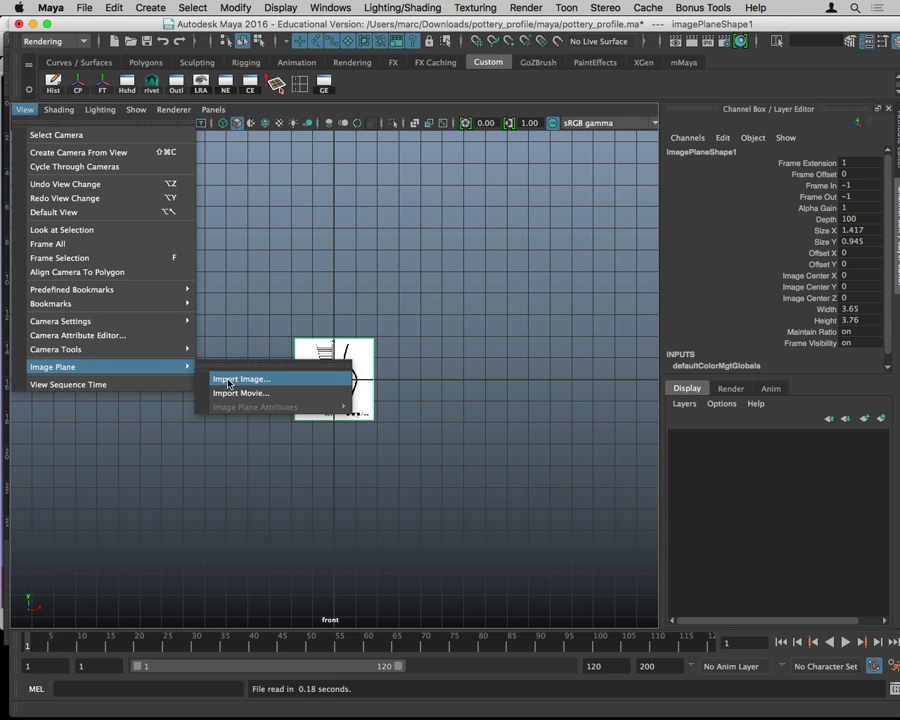
pyautogui.click(228, 319)
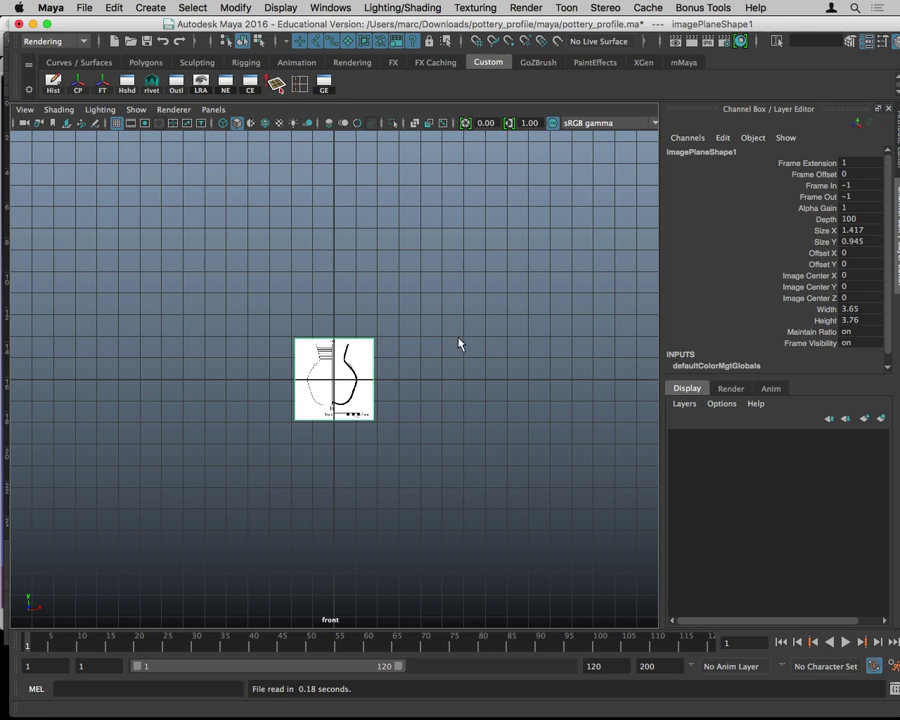
pyautogui.moveTo(468, 327); pyautogui.dragTo(263, 395)
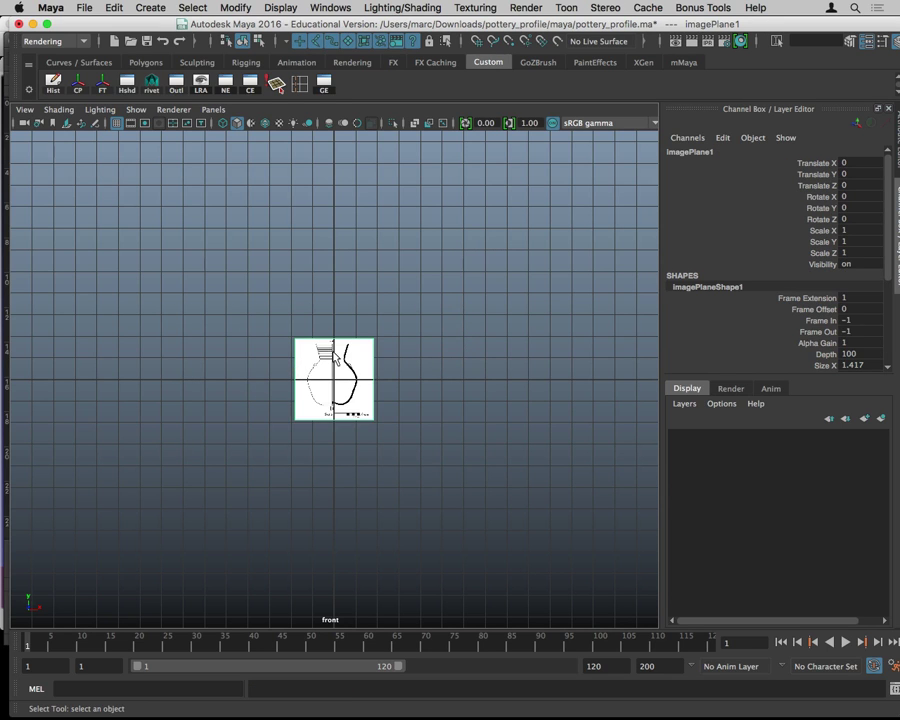
# Scale the image plane uniformly to about 4.469 and move it to Translate X 0.423
pyautogui.moveTo(466, 323); pyautogui.dragTo(320, 412)
pyautogui.moveTo(456, 306); pyautogui.dragTo(222, 554)
pyautogui.moveTo(366, 330); pyautogui.dragTo(291, 425)
pyautogui.press('r')
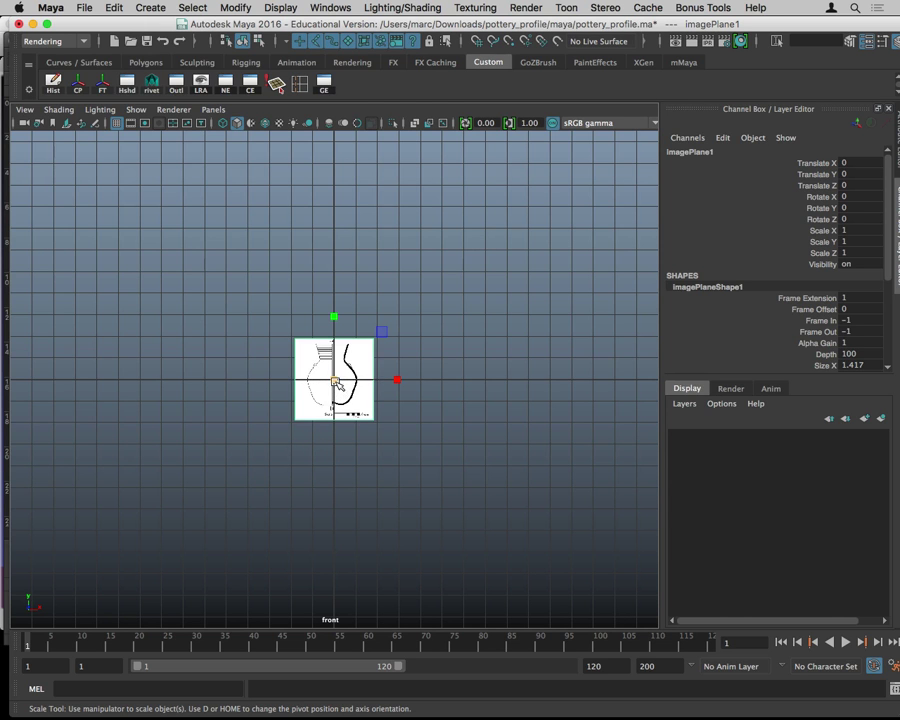
pyautogui.moveTo(336, 383); pyautogui.dragTo(532, 406)
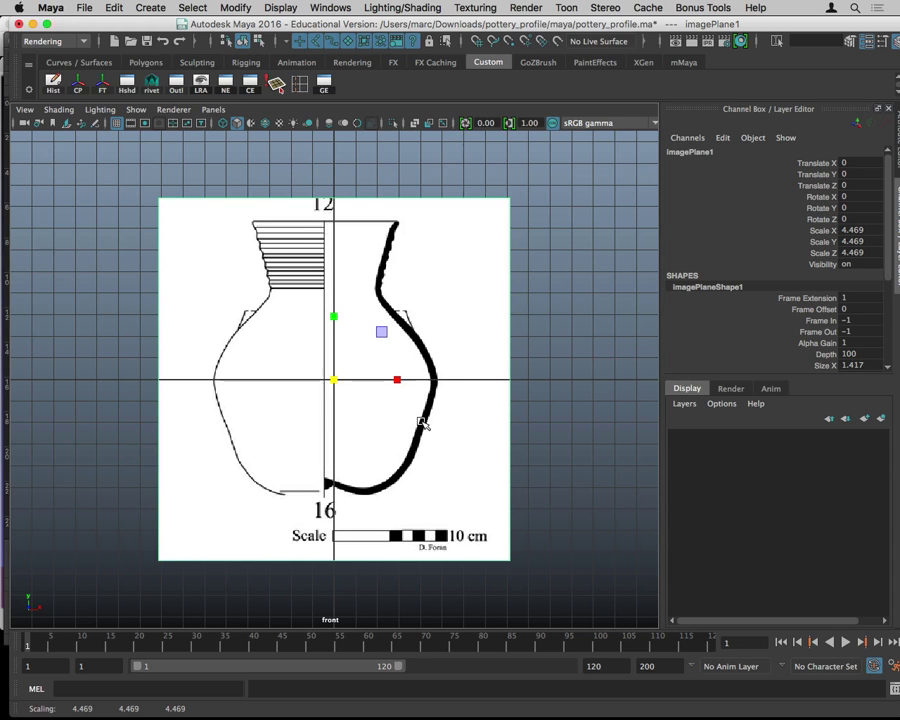
pyautogui.press('w')
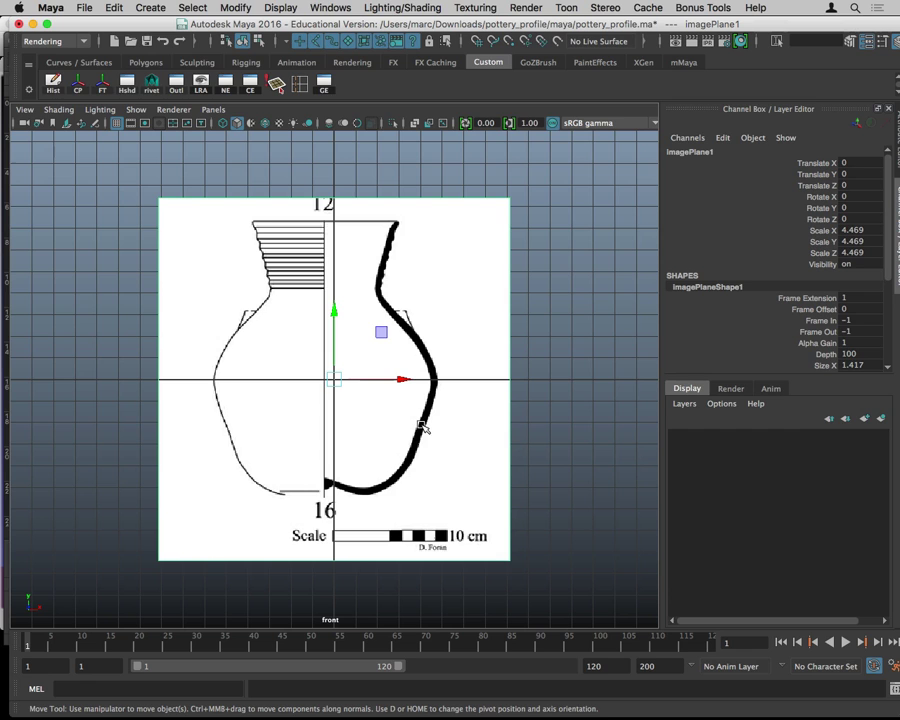
pyautogui.moveTo(403, 381); pyautogui.dragTo(412, 384)
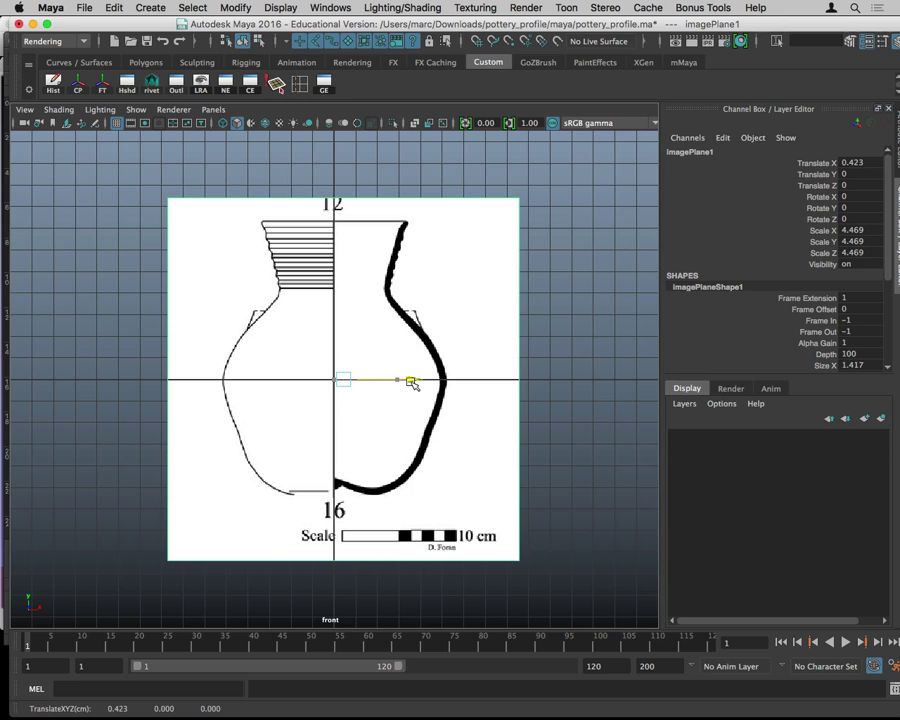
pyautogui.moveTo(412, 383); pyautogui.dragTo(412, 383)
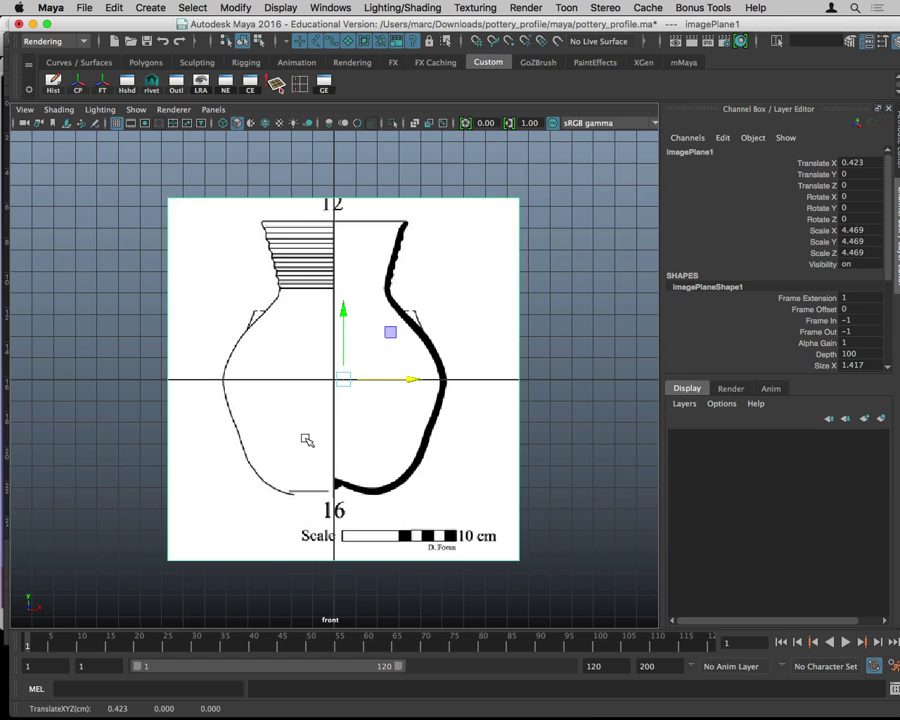
# Zoom in to frame the vase base and activate Create > Curve Tools > CV Curve Tool
pyautogui.moveTo(307, 440)
pyautogui.keyDown('alt'); pyautogui.mouseDown(button='right')
pyautogui.moveTo(350, 426)
pyautogui.moveTo(450, 440)
pyautogui.mouseUp(button='right'); pyautogui.keyUp('alt')
pyautogui.keyDown('alt'); pyautogui.moveTo(450, 440); pyautogui.dragTo(460, 338, button='middle'); pyautogui.keyUp('alt')
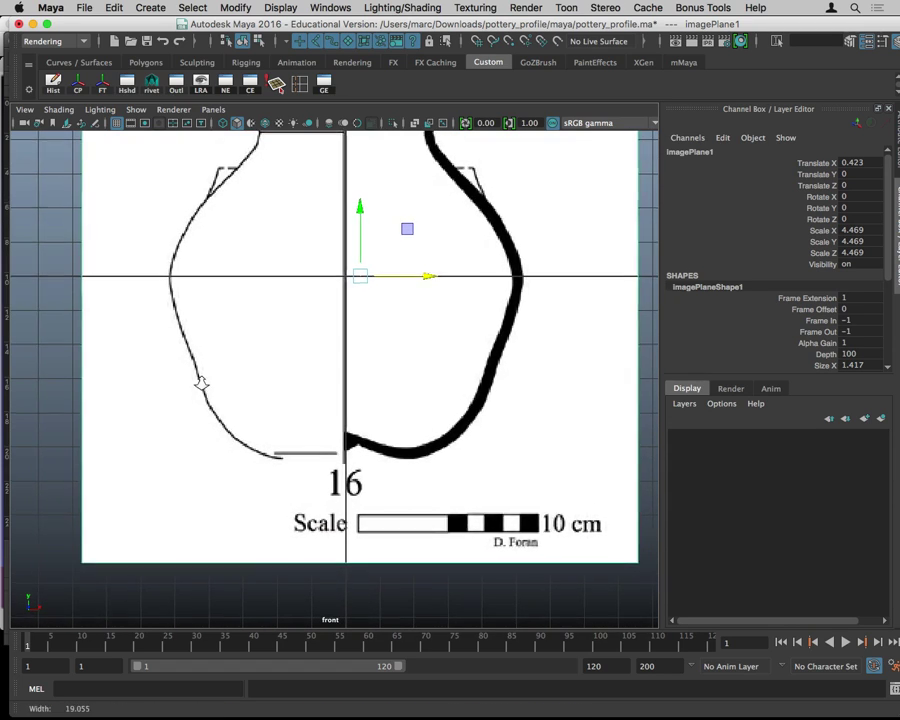
pyautogui.keyDown('alt'); pyautogui.moveTo(201, 383); pyautogui.dragTo(325, 396, button='right'); pyautogui.keyUp('alt')
pyautogui.keyDown('alt'); pyautogui.moveTo(325, 396); pyautogui.dragTo(335, 416, button='middle'); pyautogui.keyUp('alt')
pyautogui.keyDown('alt'); pyautogui.moveTo(335, 416); pyautogui.dragTo(440, 428, button='right'); pyautogui.keyUp('alt')
pyautogui.keyDown('alt'); pyautogui.moveTo(440, 428); pyautogui.dragTo(433, 392, button='middle'); pyautogui.keyUp('alt')
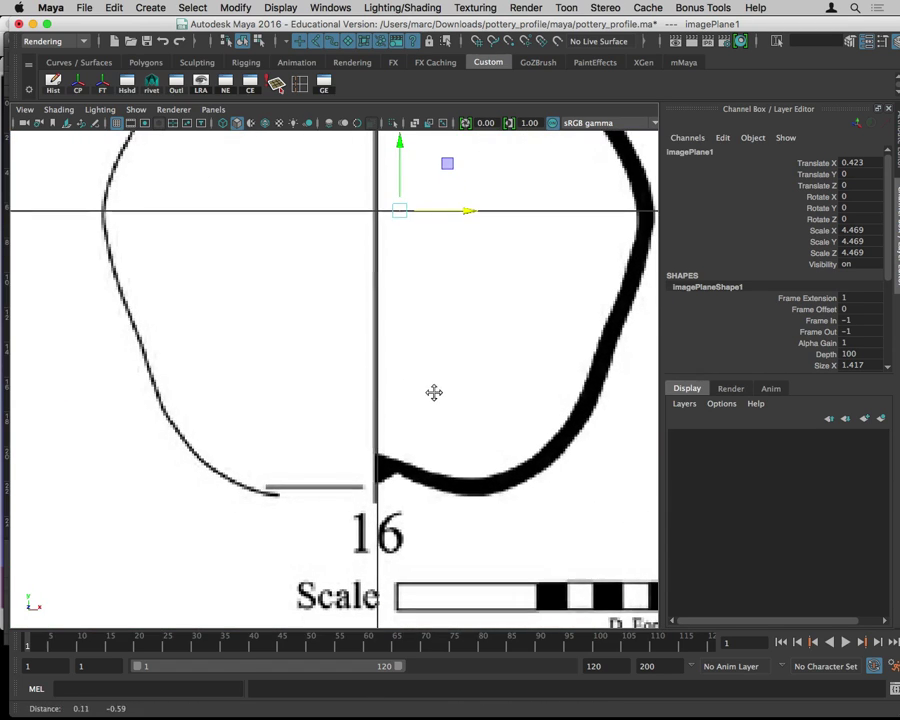
pyautogui.keyDown('alt'); pyautogui.moveTo(433, 392); pyautogui.dragTo(502, 416, button='right'); pyautogui.keyUp('alt')
pyautogui.keyDown('alt'); pyautogui.moveTo(502, 416); pyautogui.dragTo(402, 416, button='middle'); pyautogui.keyUp('alt')
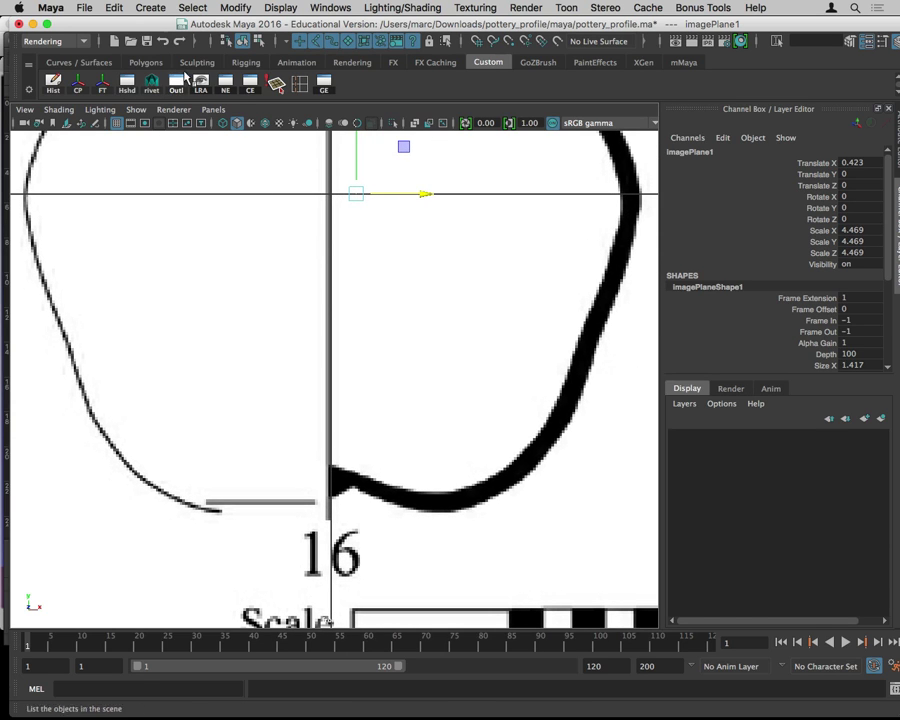
pyautogui.click(145, 12)
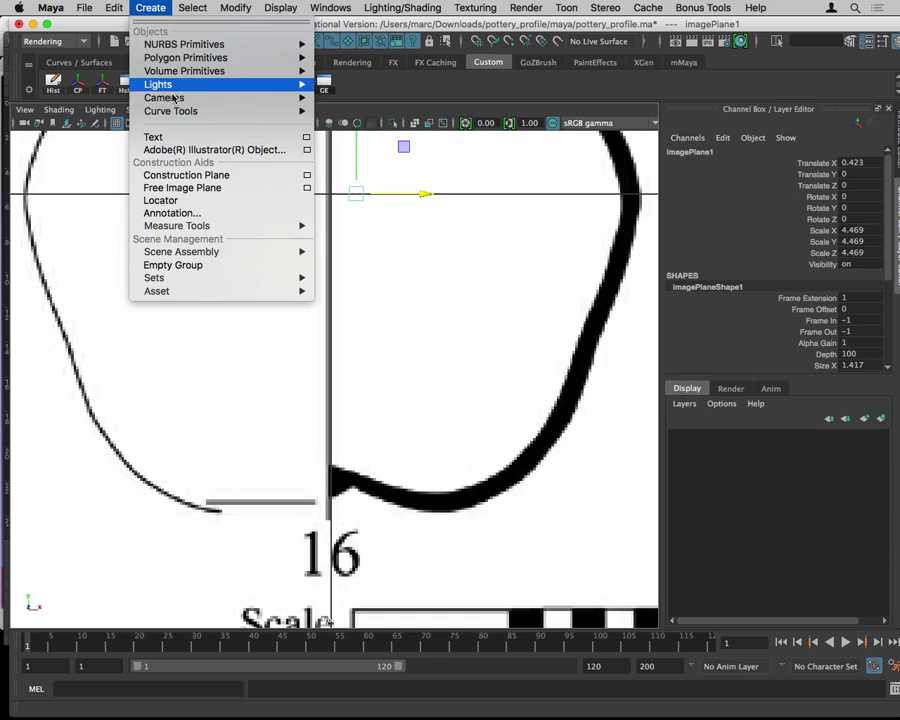
pyautogui.moveTo(171, 111)
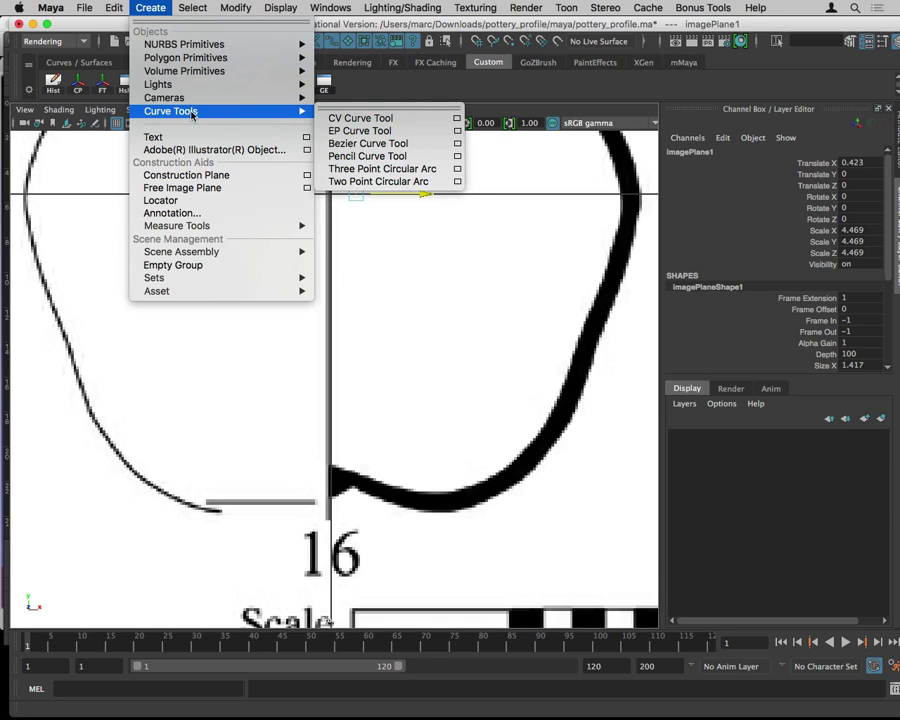
pyautogui.click(365, 120)
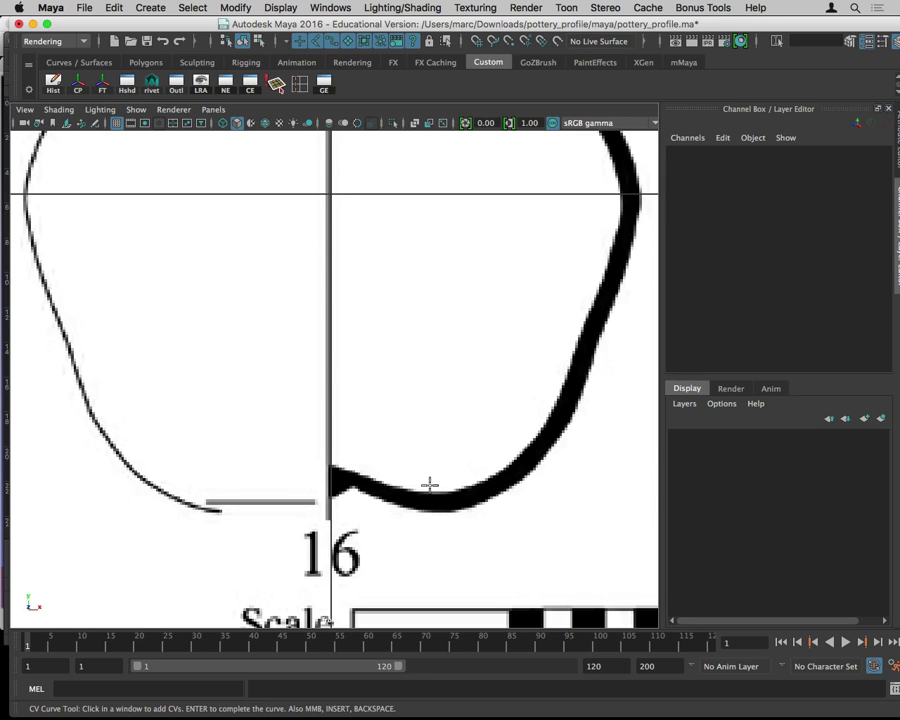
pyautogui.click(332, 500)
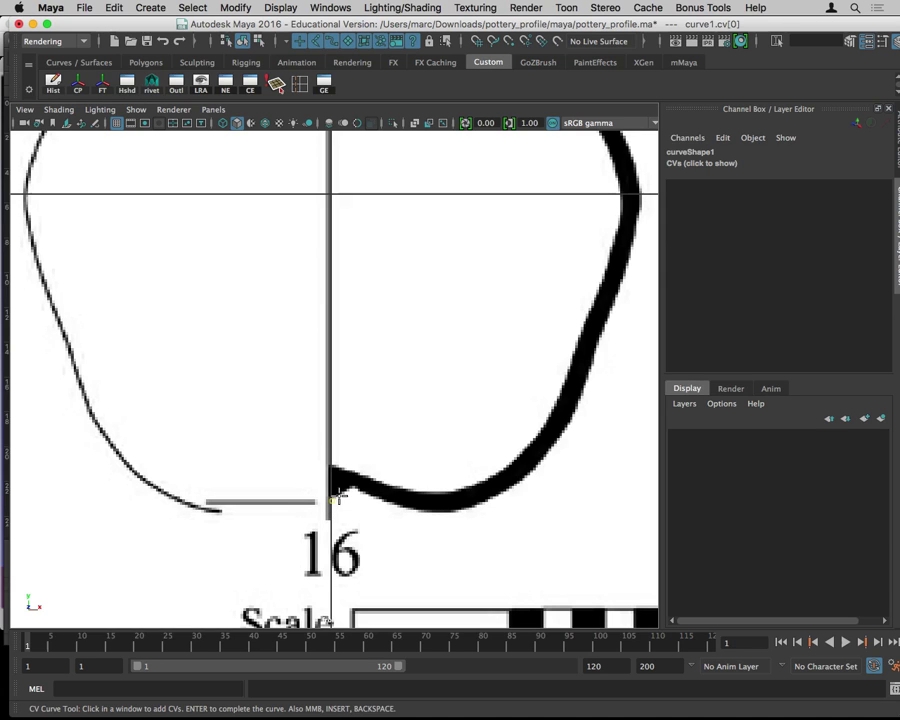
pyautogui.click(356, 488)
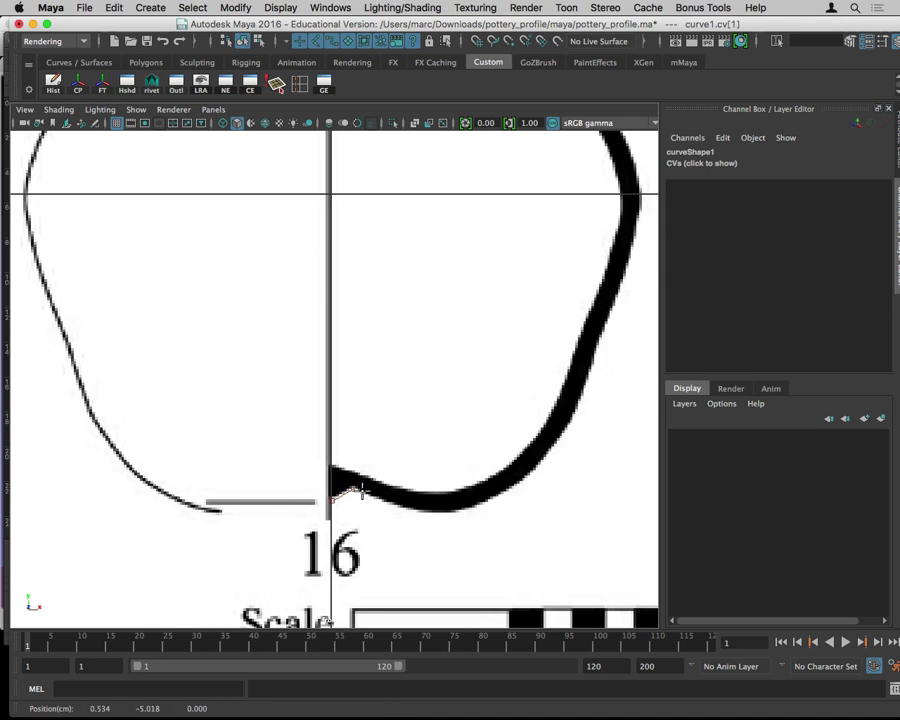
pyautogui.click(416, 506)
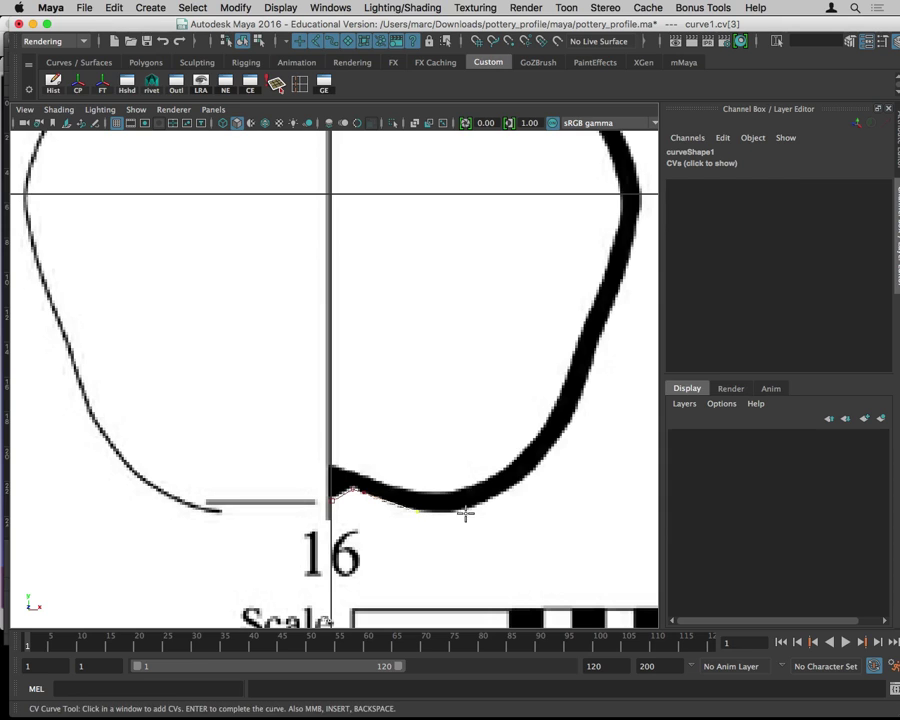
pyautogui.moveTo(476, 506); pyautogui.dragTo(485, 500)
pyautogui.click(506, 483)
pyautogui.click(539, 466)
pyautogui.scroll(-5, 400, 466)
pyautogui.press('z')
pyautogui.press('z')
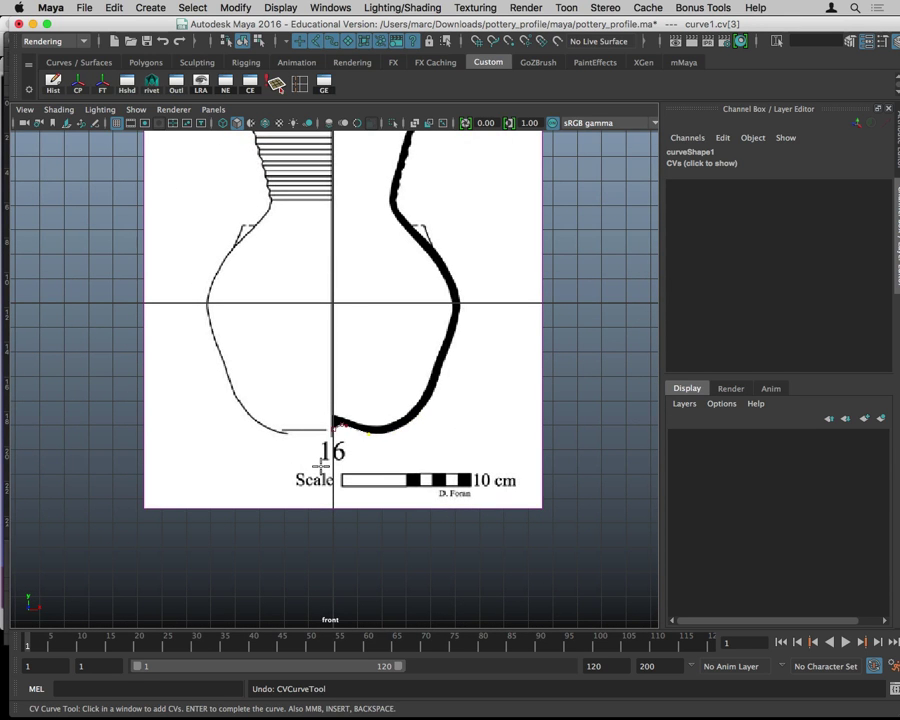
pyautogui.press('z')
pyautogui.press('z')
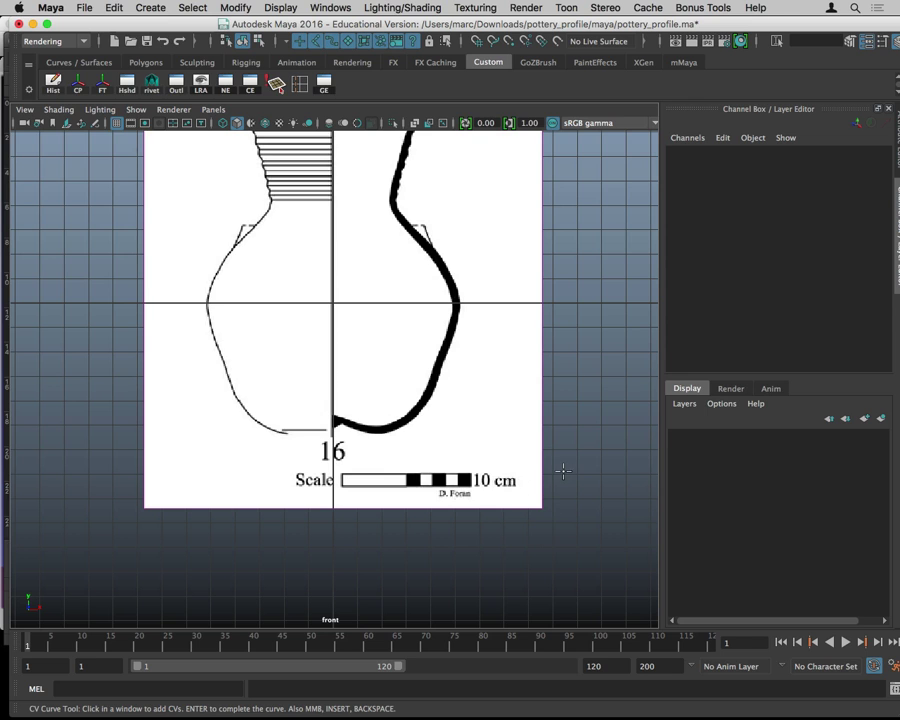
# Select imagePlane1 and set its Alpha Gain to 0.5 in the Channel Box
pyautogui.press('q')
pyautogui.moveTo(574, 464); pyautogui.dragTo(534, 538)
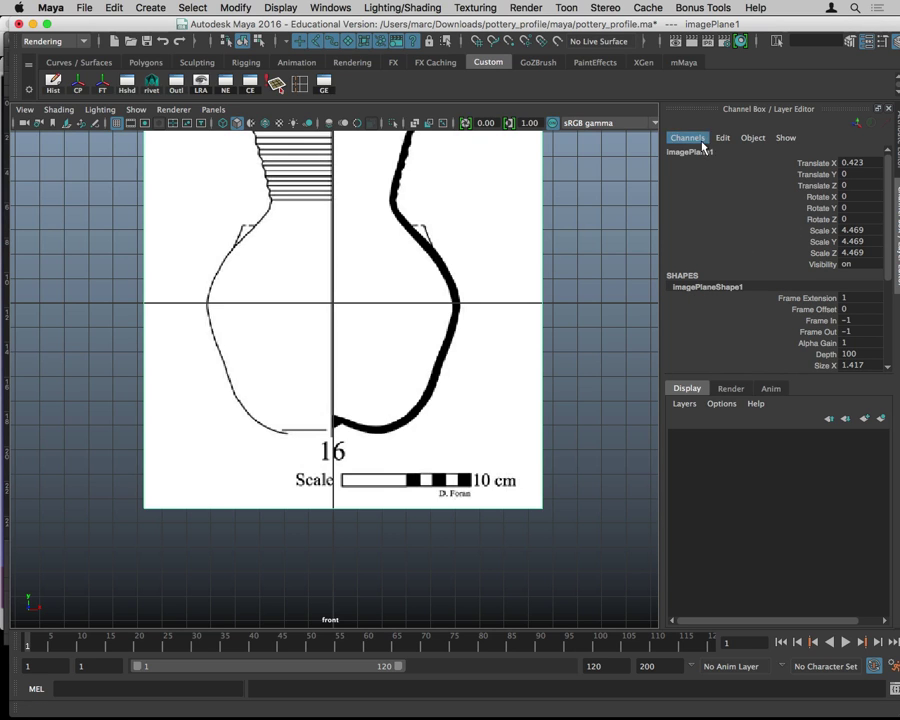
pyautogui.doubleClick(846, 343)
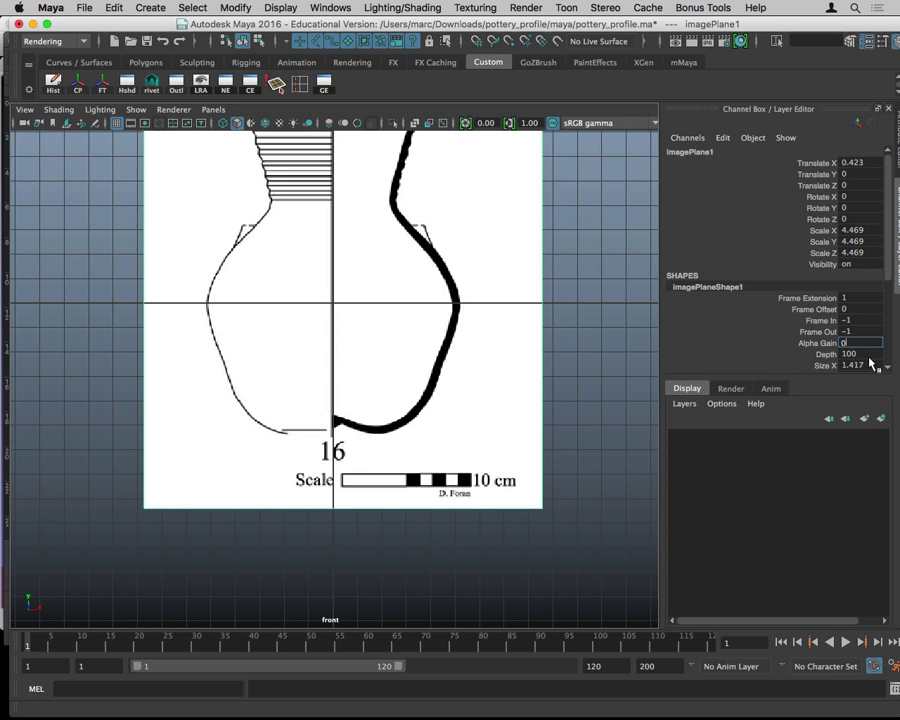
pyautogui.write('5')
pyautogui.press('Return')
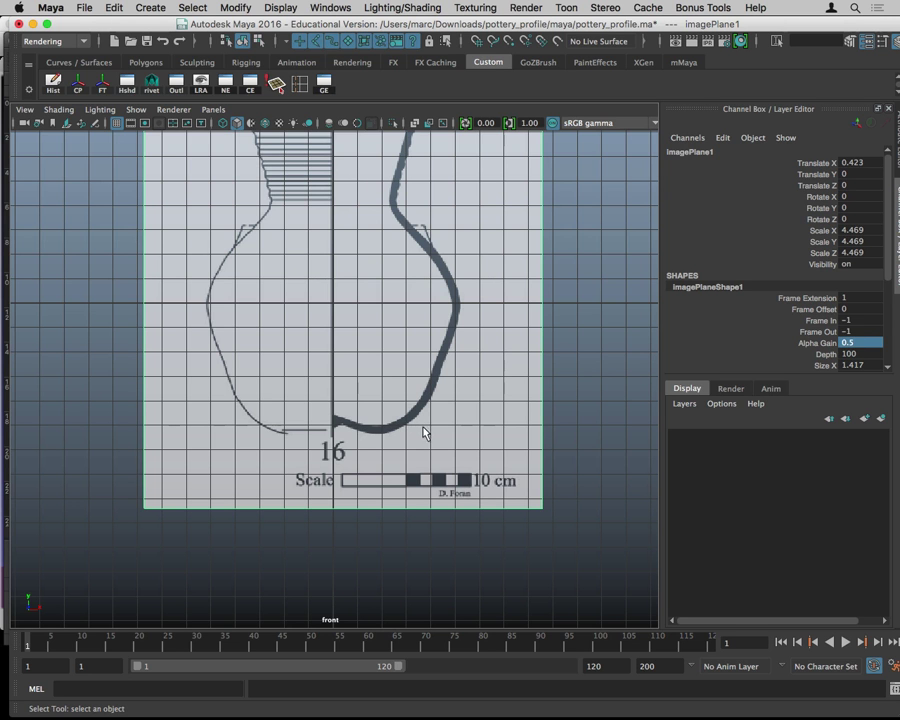
pyautogui.scroll(3, 446, 400)
pyautogui.scroll(2, 352, 408)
pyautogui.scroll(2, 462, 394)
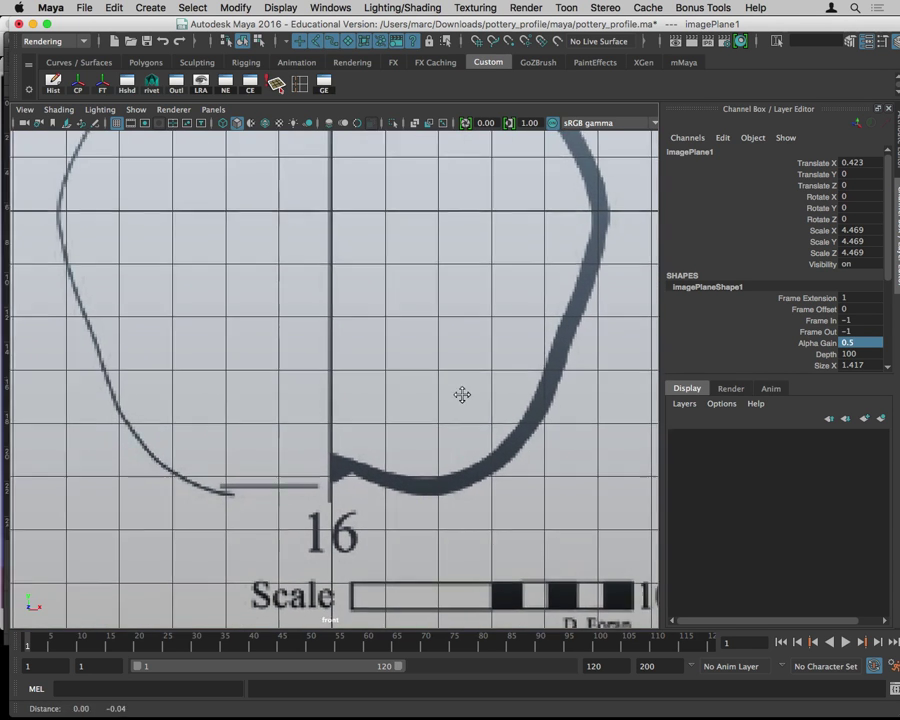
pyautogui.keyDown('alt'); pyautogui.moveTo(462, 394); pyautogui.dragTo(479, 376, button='middle'); pyautogui.keyUp('alt')
# With the CV Curve Tool, place CVs from the centre corner across the base to where it curves up
pyautogui.click(150, 8)
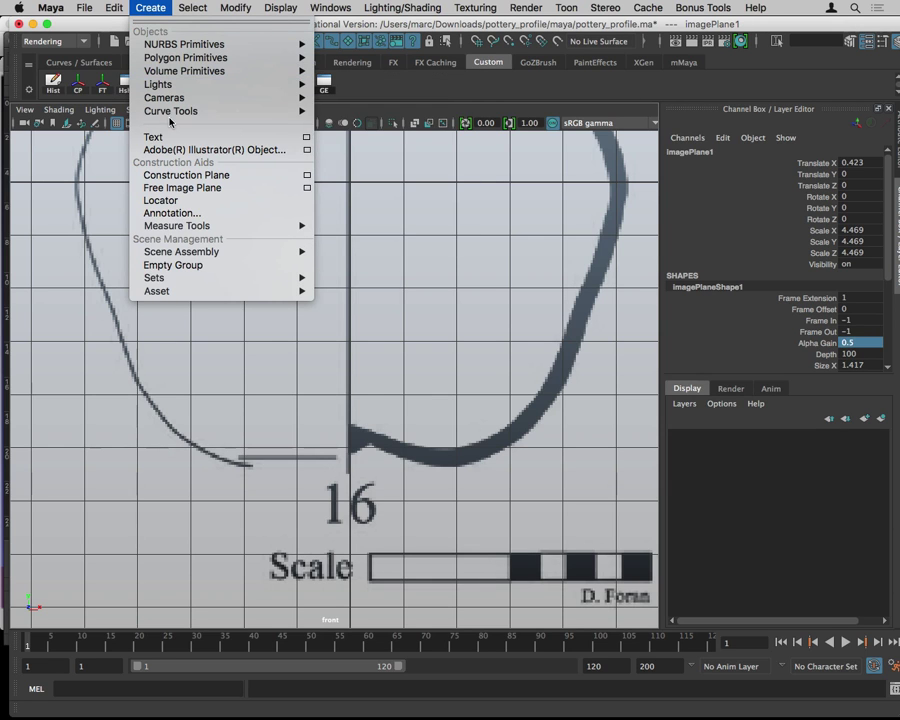
pyautogui.moveTo(171, 111)
pyautogui.click(355, 118)
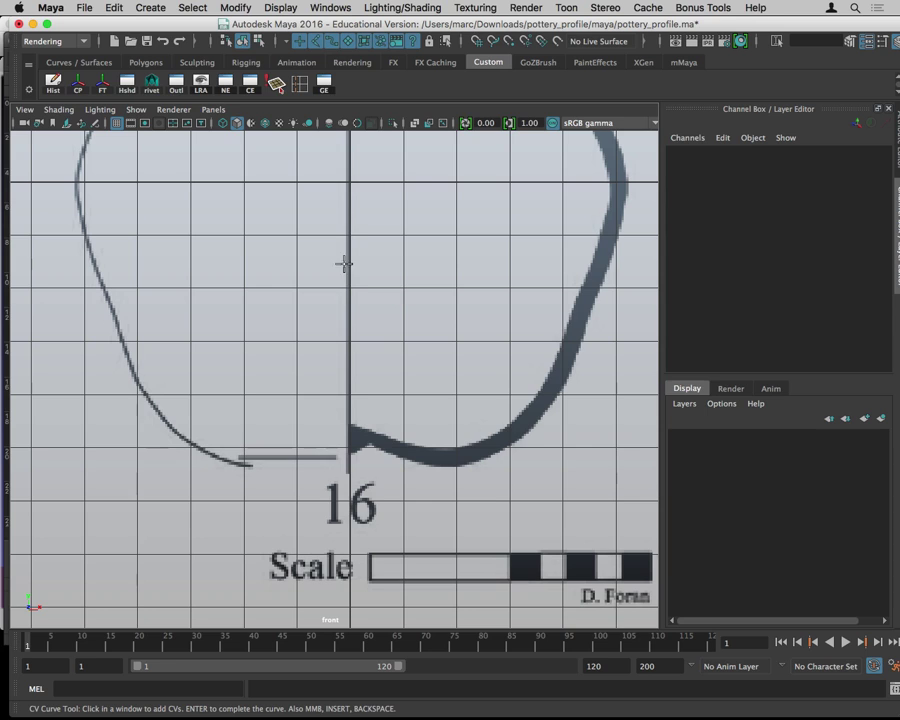
pyautogui.click(350, 454)
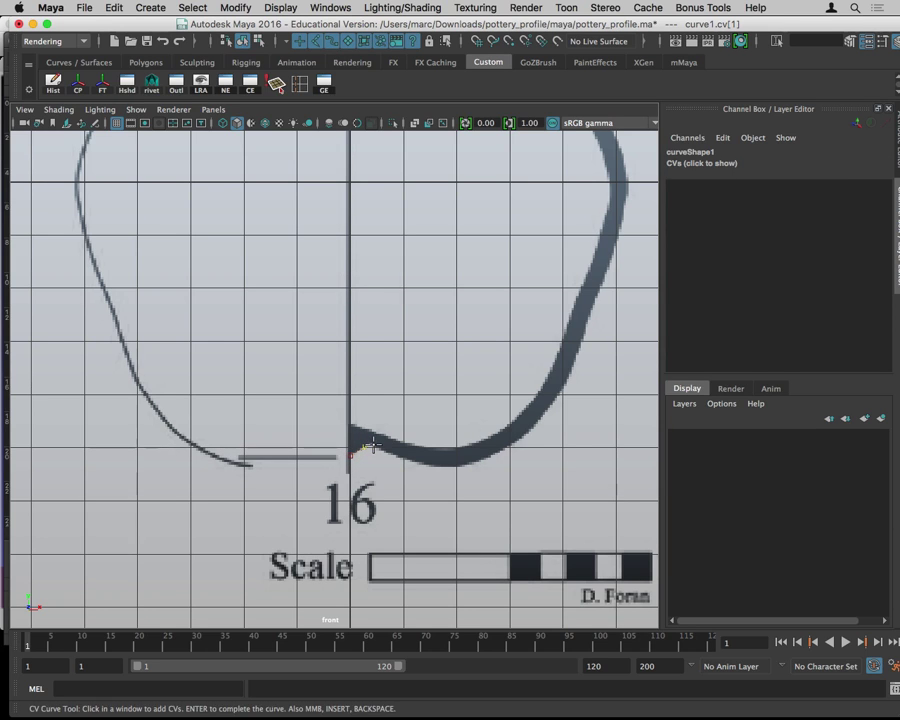
pyautogui.click(382, 440)
pyautogui.click(398, 458)
pyautogui.click(439, 467)
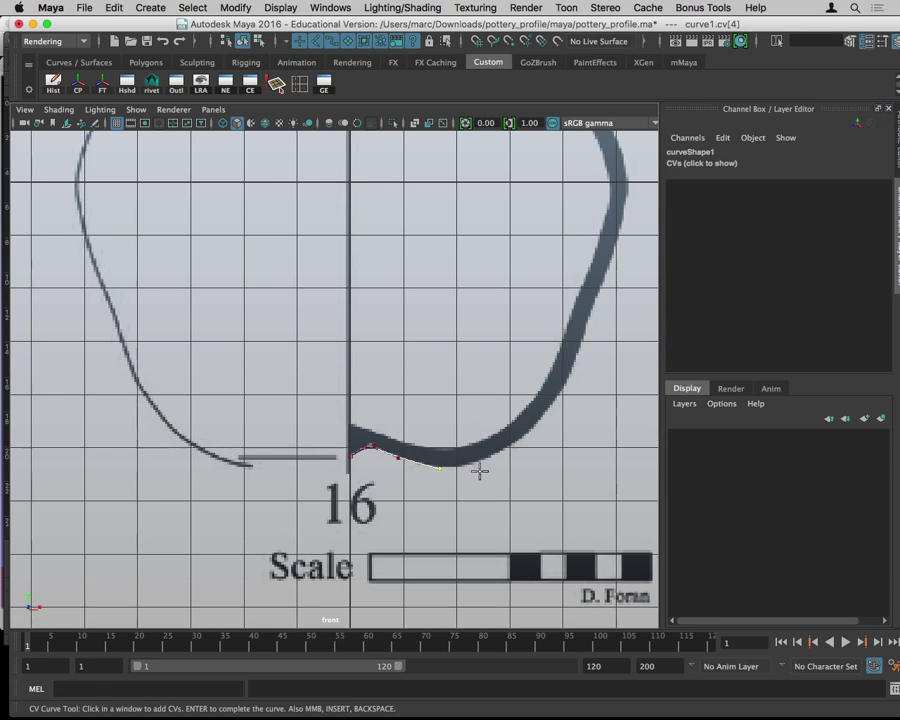
pyautogui.moveTo(501, 454); pyautogui.dragTo(487, 461)
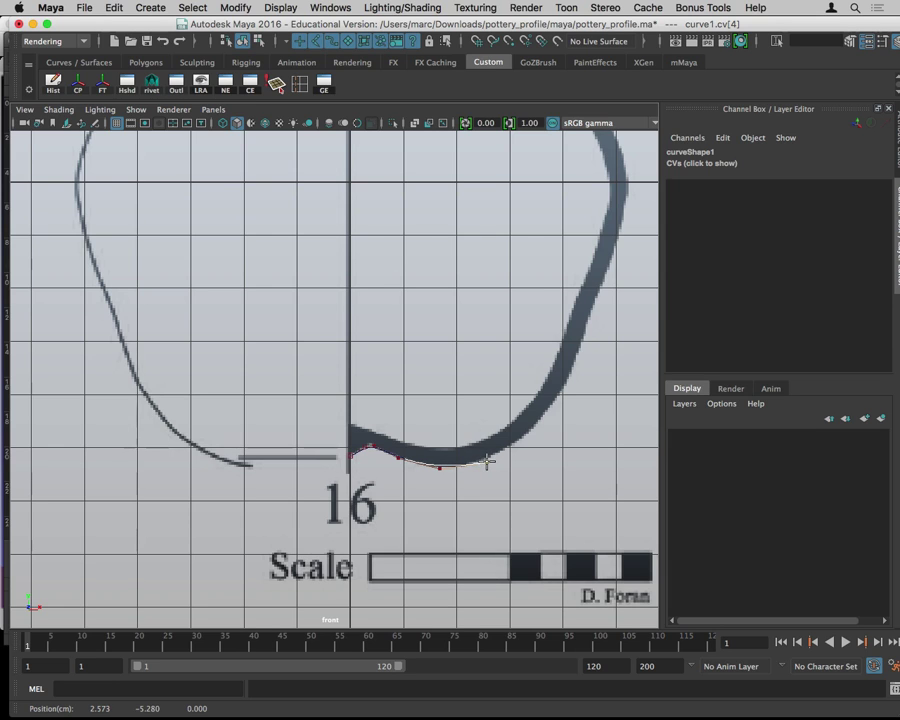
pyautogui.moveTo(487, 461)
pyautogui.mouseDown()
pyautogui.moveTo(483, 454)
pyautogui.moveTo(491, 477)
pyautogui.moveTo(482, 460)
pyautogui.moveTo(498, 457)
pyautogui.moveTo(480, 461)
pyautogui.moveTo(534, 428)
pyautogui.moveTo(575, 364)
pyautogui.moveTo(526, 424)
pyautogui.moveTo(580, 366)
pyautogui.mouseUp()
# Pan up and add CVs past the widest bulge to where the shoulder meets the neck
pyautogui.moveTo(582, 364)
pyautogui.keyDown('alt'); pyautogui.mouseDown(button='middle')
pyautogui.moveTo(440, 494)
pyautogui.moveTo(434, 456)
pyautogui.mouseUp(button='middle'); pyautogui.keyUp('alt')
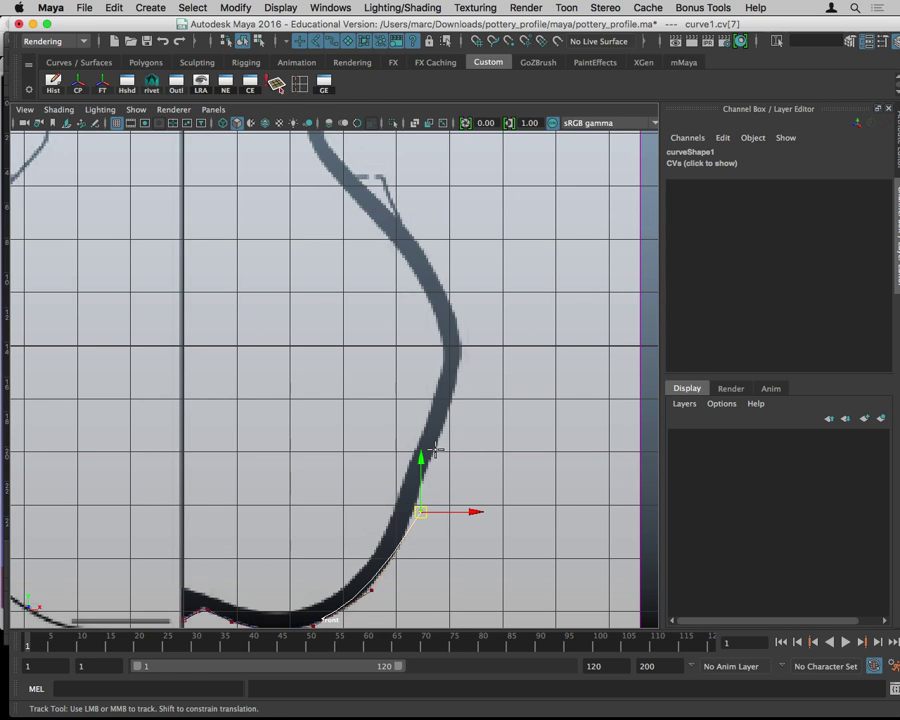
pyautogui.click(438, 434)
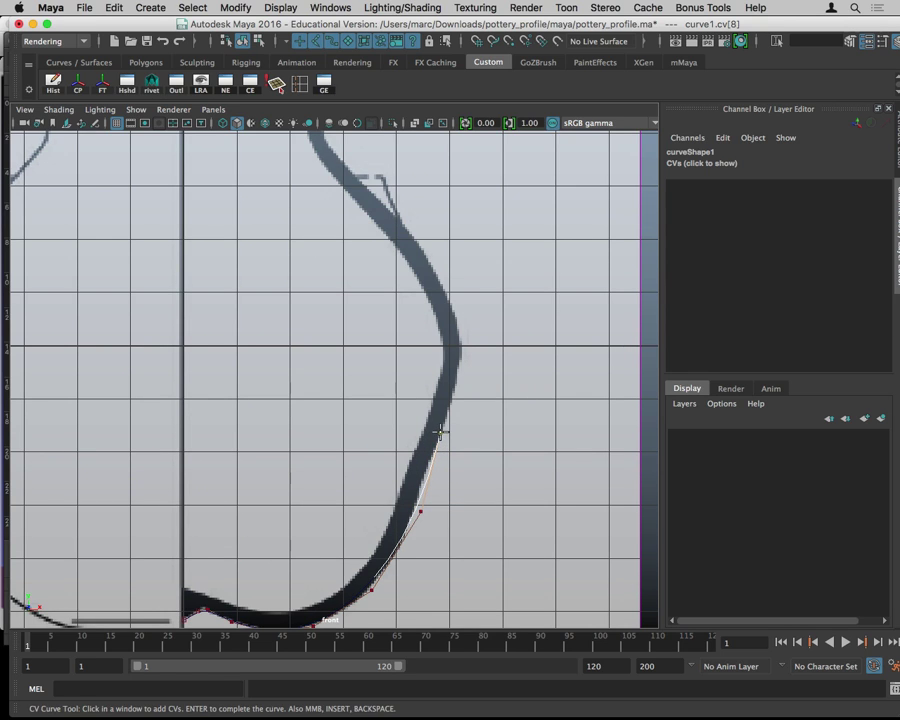
pyautogui.click(456, 381)
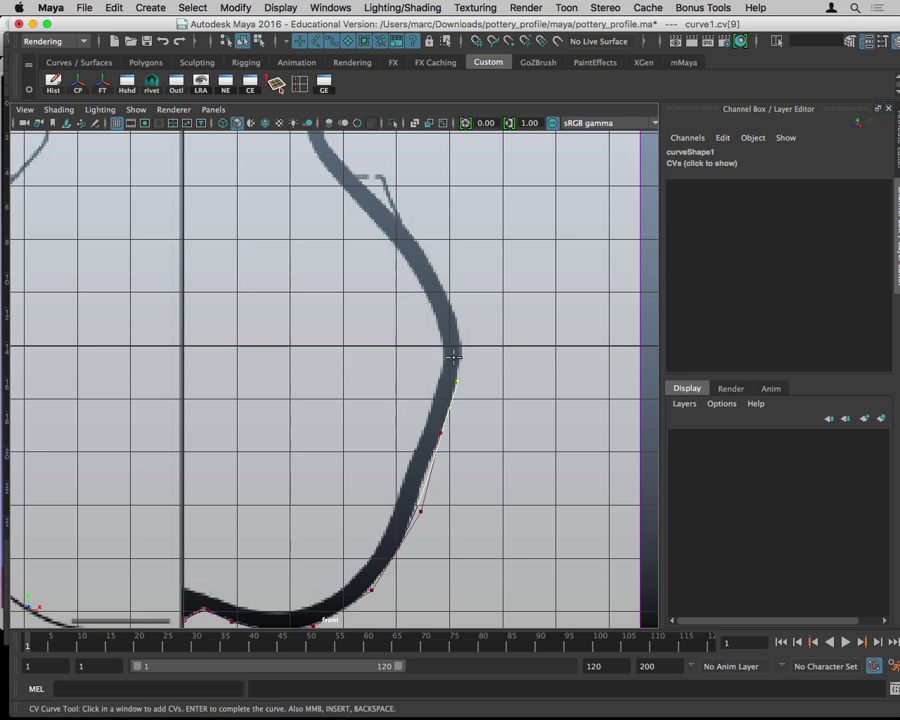
pyautogui.moveTo(459, 326); pyautogui.dragTo(460, 345)
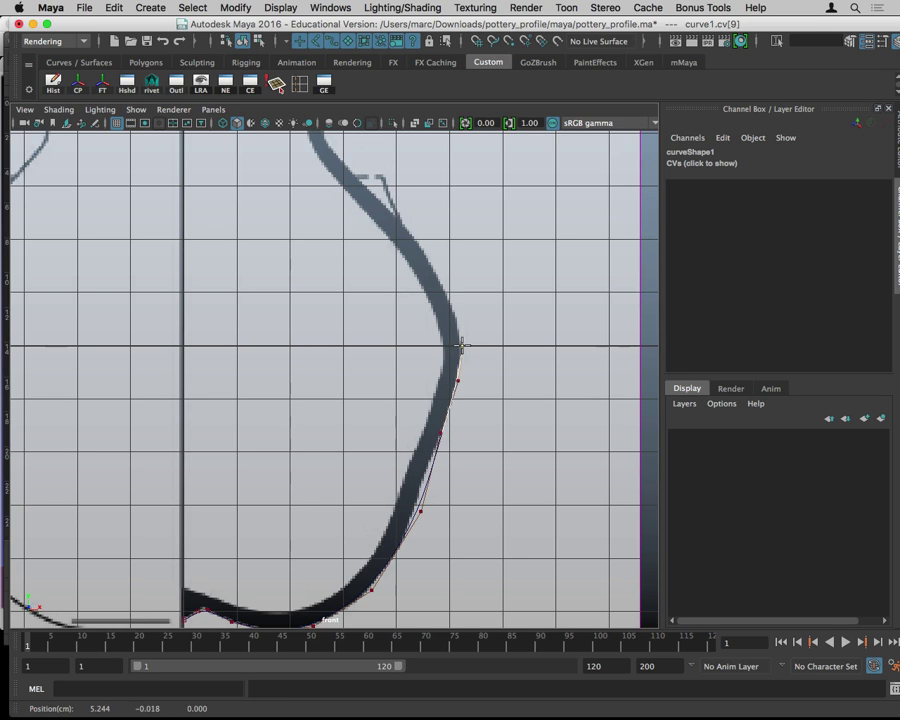
pyautogui.click(451, 305)
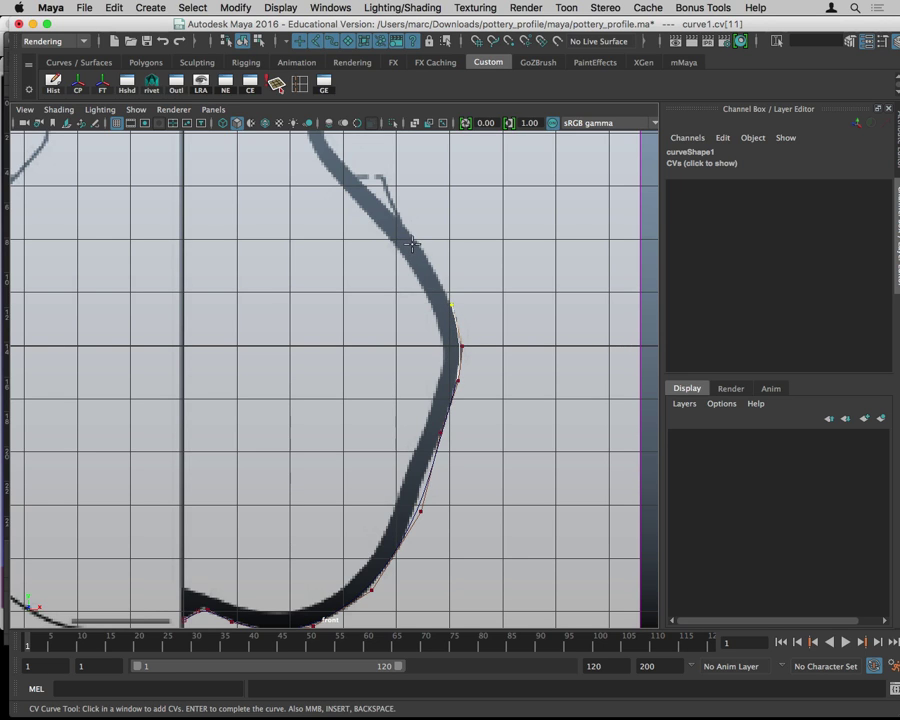
pyautogui.moveTo(418, 236)
pyautogui.mouseDown()
pyautogui.moveTo(430, 258)
pyautogui.moveTo(398, 218)
pyautogui.mouseUp()
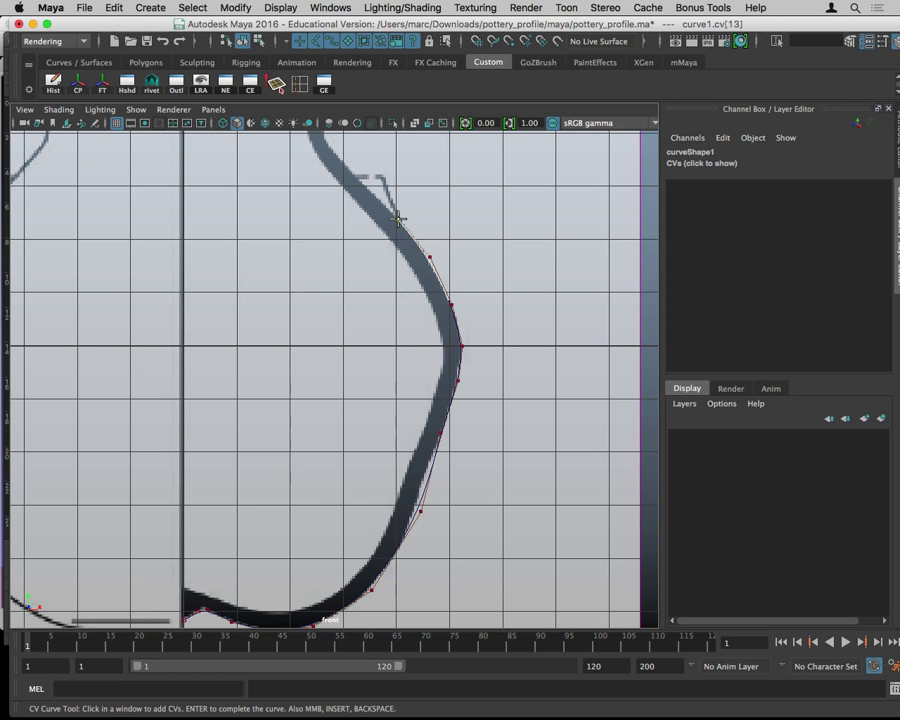
pyautogui.keyDown('alt'); pyautogui.moveTo(410, 234); pyautogui.dragTo(436, 374, button='middle'); pyautogui.keyUp('alt')
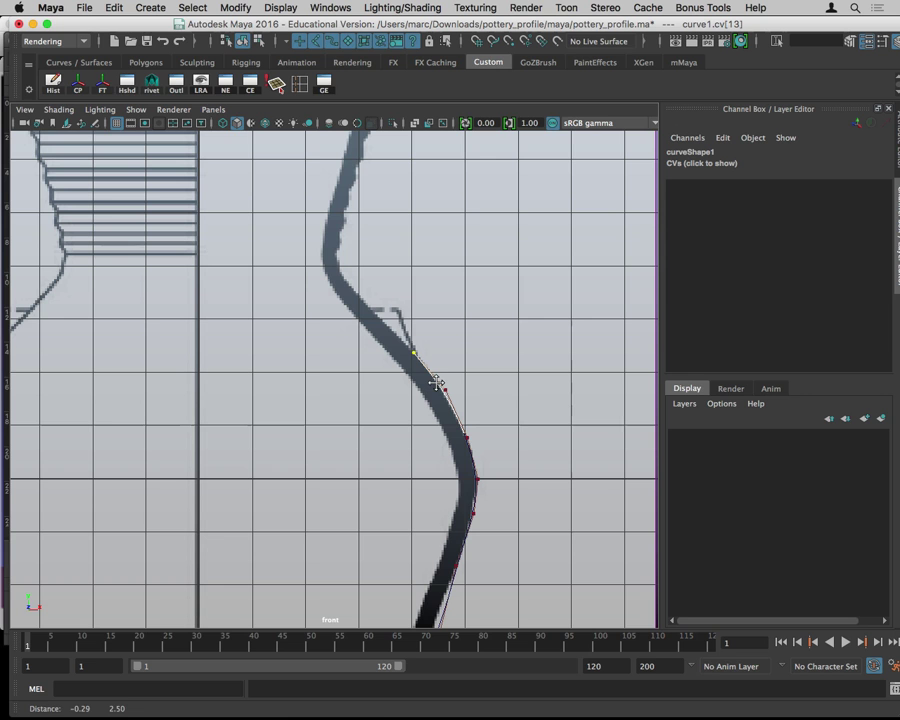
pyautogui.moveTo(442, 368)
pyautogui.keyDown('alt'); pyautogui.mouseDown(button='middle')
pyautogui.moveTo(448, 404)
pyautogui.moveTo(424, 422)
pyautogui.mouseUp(button='middle'); pyautogui.keyUp('alt')
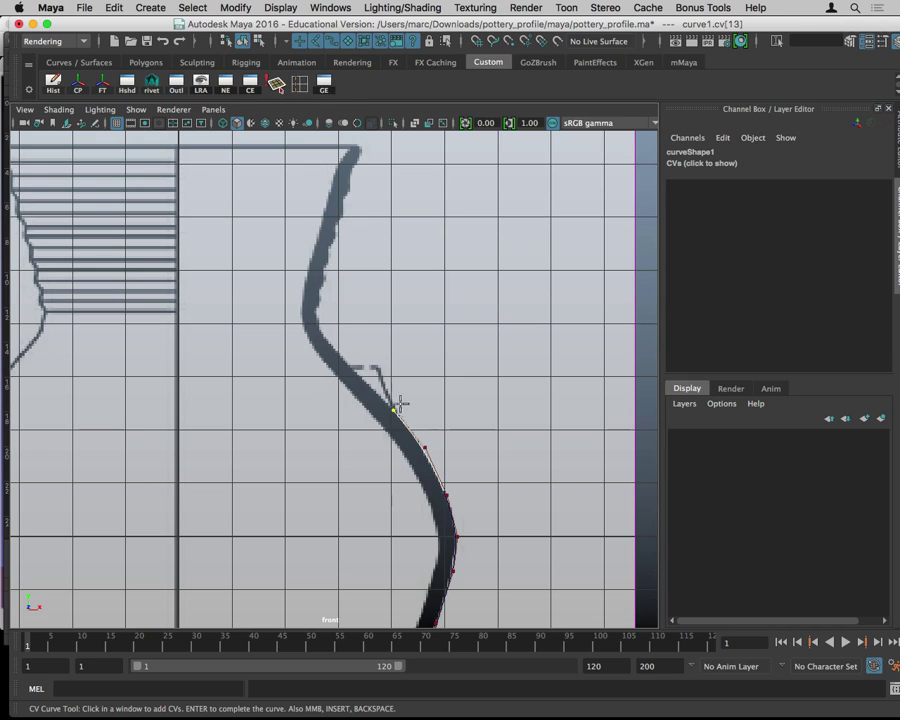
pyautogui.click(357, 373)
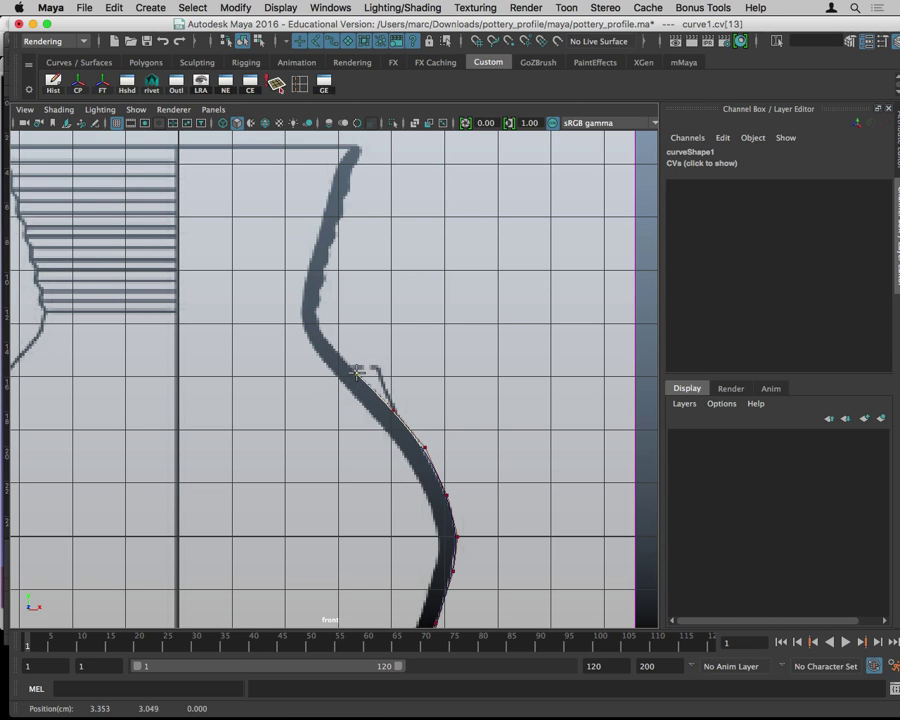
pyautogui.click(327, 338)
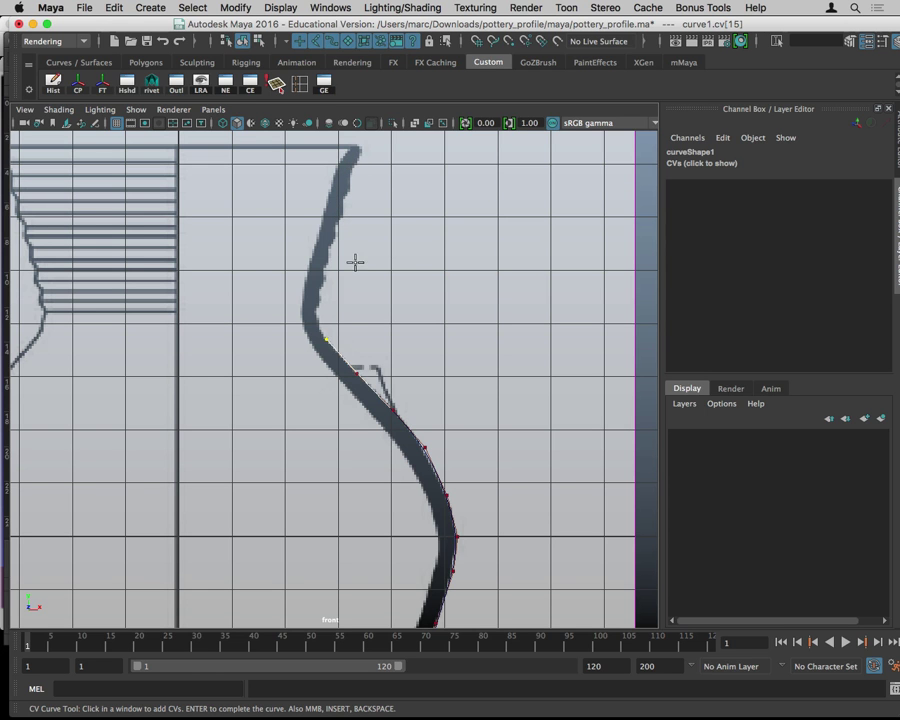
# Zoom in on the neck and add CVs up through its inner bend
pyautogui.keyDown('alt'); pyautogui.moveTo(307, 330); pyautogui.dragTo(558, 391, button='right'); pyautogui.keyUp('alt')
pyautogui.moveTo(558, 391)
pyautogui.keyDown('alt'); pyautogui.mouseDown(button='middle')
pyautogui.moveTo(532, 403)
pyautogui.moveTo(486, 399)
pyautogui.moveTo(501, 418)
pyautogui.mouseUp(button='middle'); pyautogui.keyUp('alt')
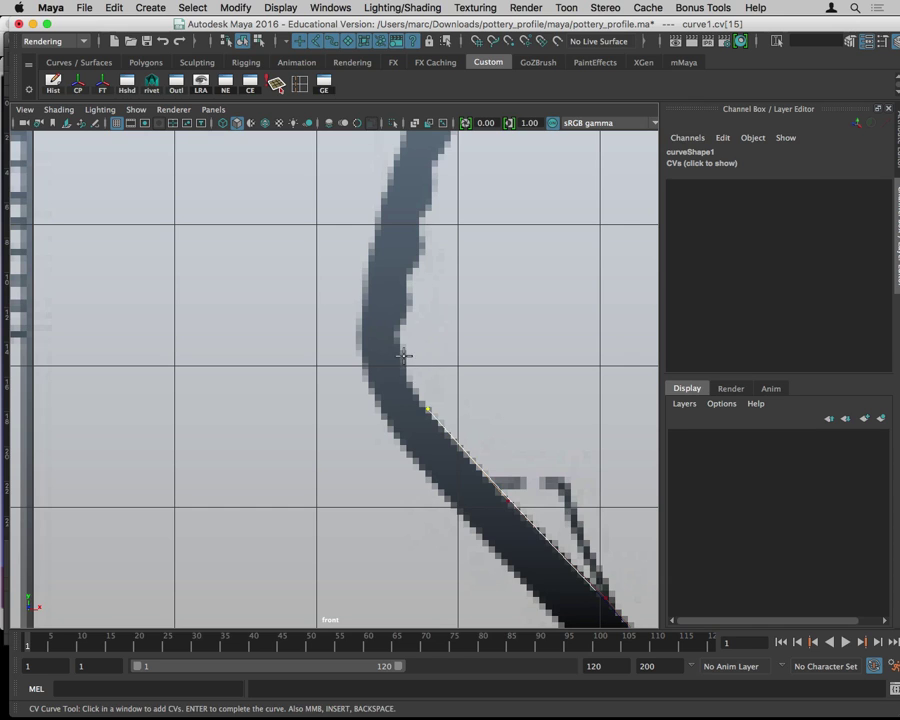
pyautogui.moveTo(402, 358); pyautogui.dragTo(410, 370)
pyautogui.click(397, 333)
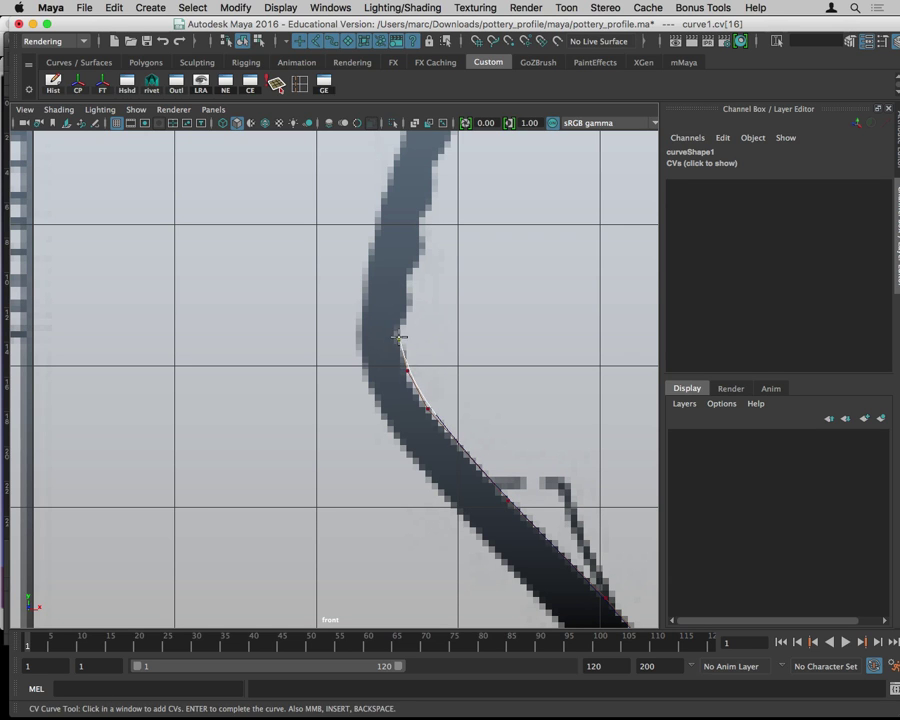
pyautogui.click(404, 321)
pyautogui.click(410, 298)
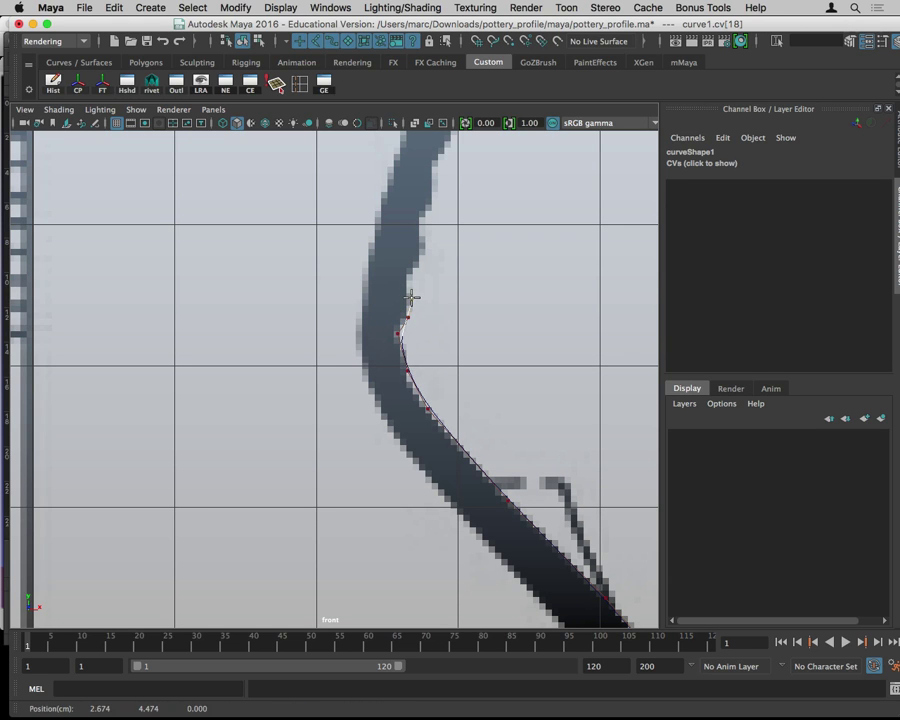
pyautogui.click(404, 283)
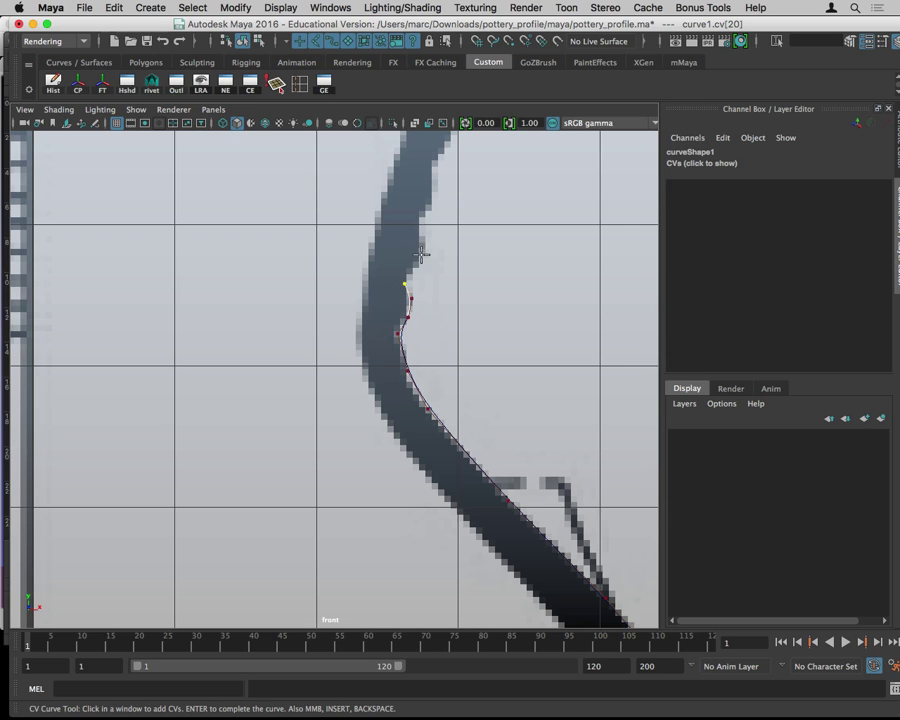
pyautogui.click(415, 270)
pyautogui.click(428, 252)
pyautogui.click(420, 233)
pyautogui.click(422, 214)
# Continue placing CVs higher up the neck and outer wall
pyautogui.keyDown('alt'); pyautogui.moveTo(432, 201); pyautogui.dragTo(388, 320, button='middle'); pyautogui.keyUp('alt')
pyautogui.click(408, 267)
pyautogui.click(409, 248)
pyautogui.click(389, 311)
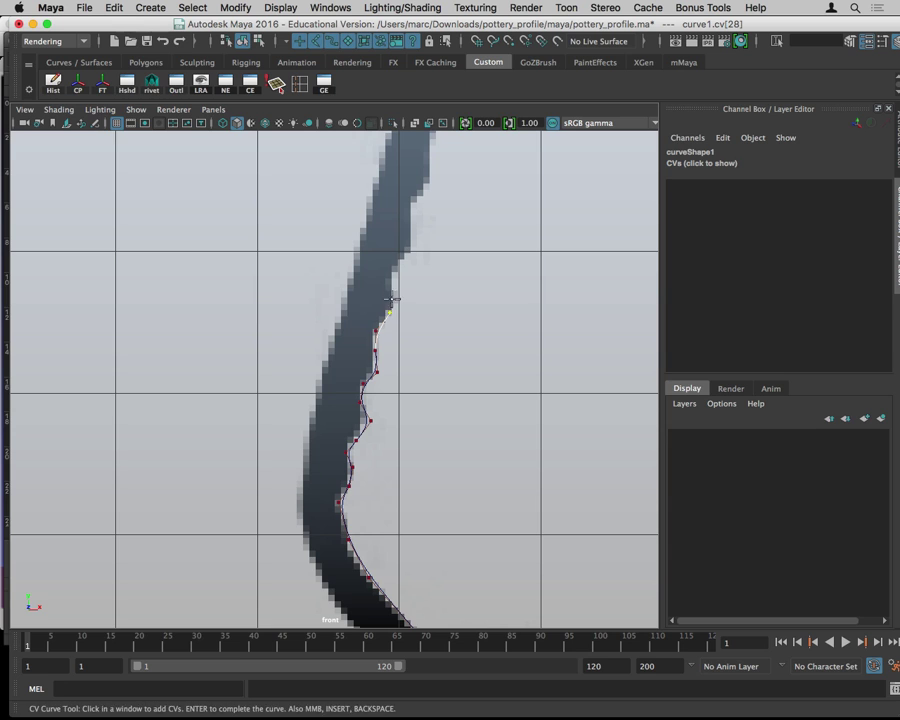
pyautogui.click(393, 292)
pyautogui.moveTo(390, 275)
pyautogui.keyDown('alt'); pyautogui.mouseDown(button='middle')
pyautogui.moveTo(367, 372)
pyautogui.moveTo(365, 365)
pyautogui.mouseUp(button='middle'); pyautogui.keyUp('alt')
pyautogui.click(364, 365)
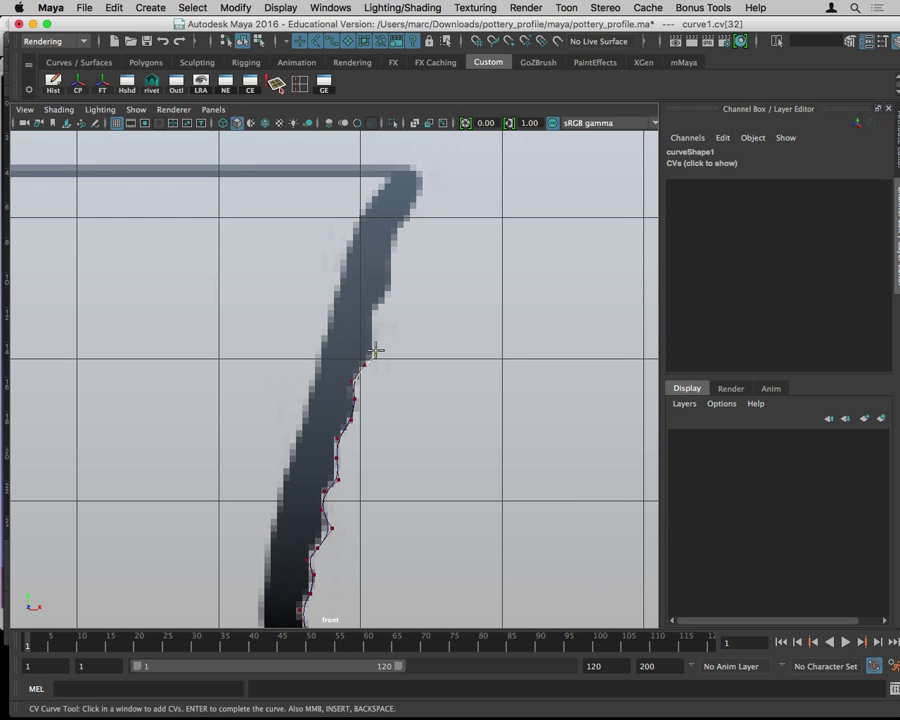
pyautogui.click(373, 331)
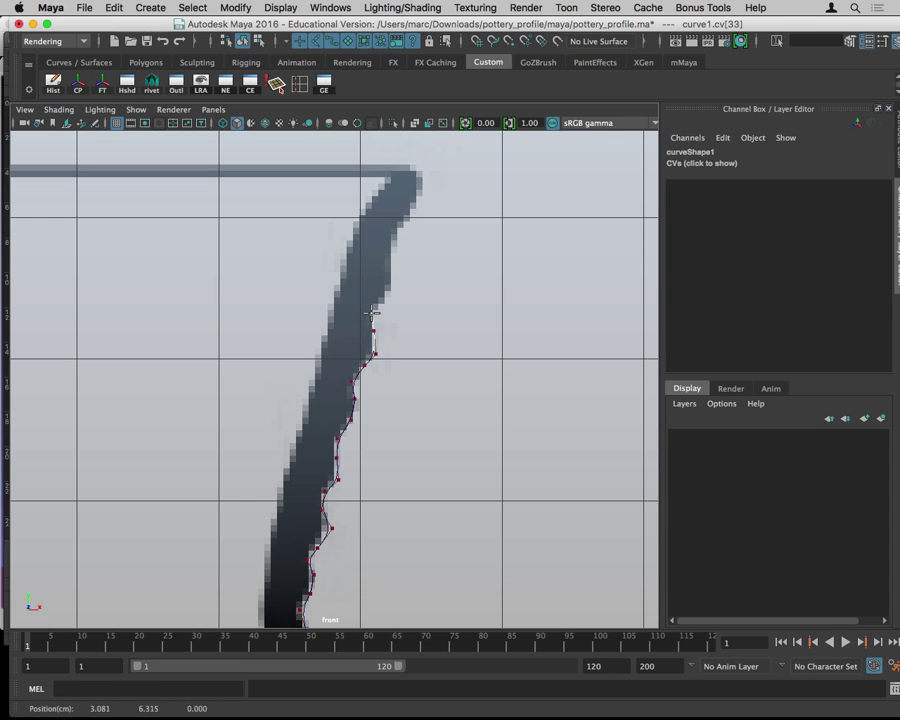
pyautogui.click(374, 309)
# Pan upward and place CVs to the rim's outer edge and top
pyautogui.keyDown('alt'); pyautogui.moveTo(374, 309); pyautogui.dragTo(386, 372, button='middle'); pyautogui.keyUp('alt')
pyautogui.moveTo(384, 357); pyautogui.dragTo(384, 338)
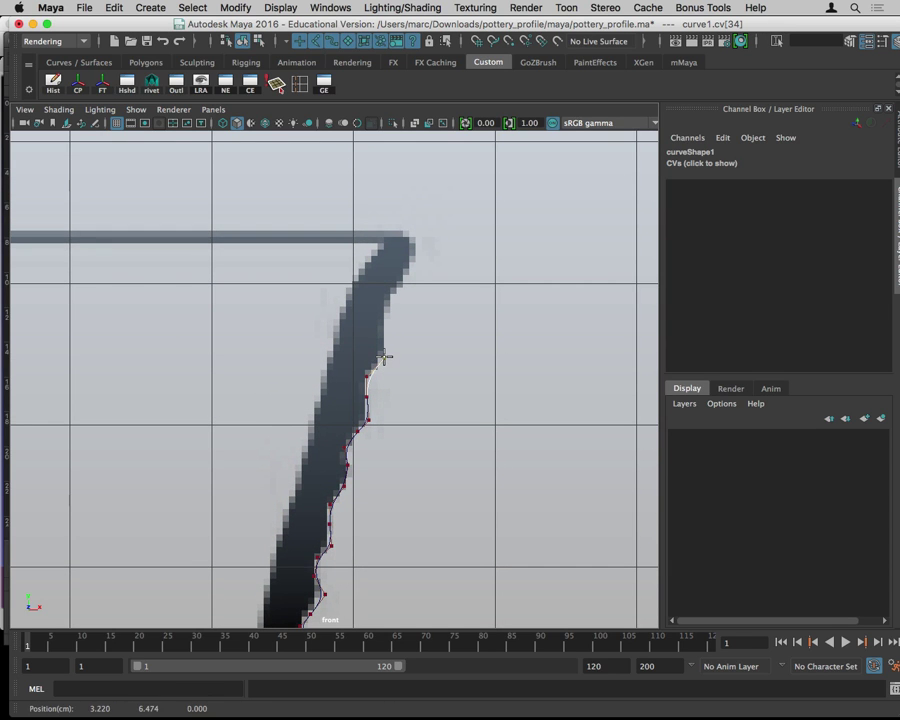
pyautogui.click(386, 305)
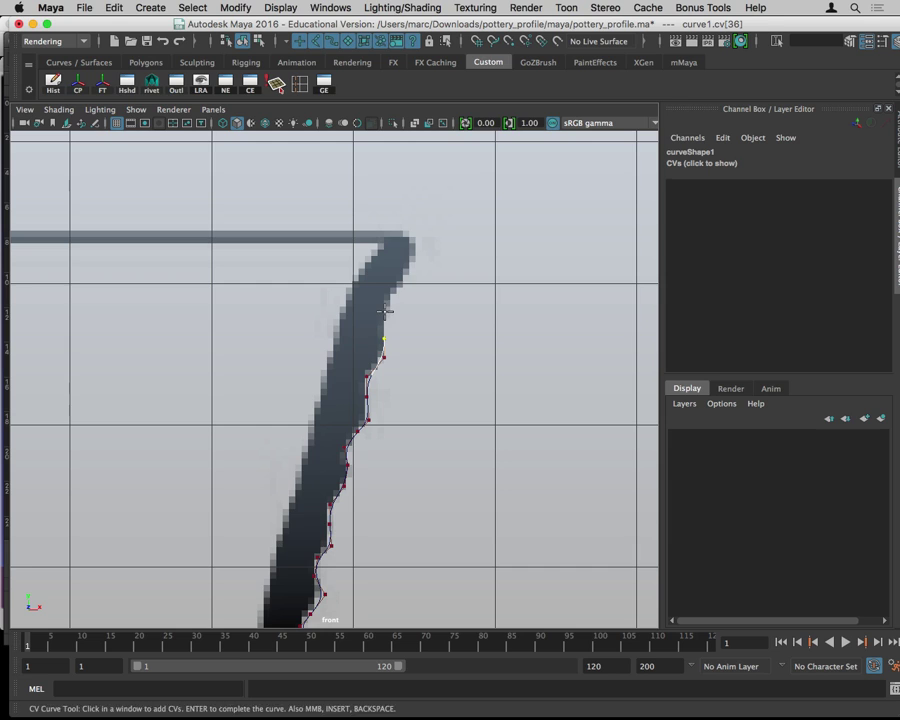
pyautogui.click(397, 284)
pyautogui.click(423, 261)
pyautogui.click(414, 256)
pyautogui.click(409, 238)
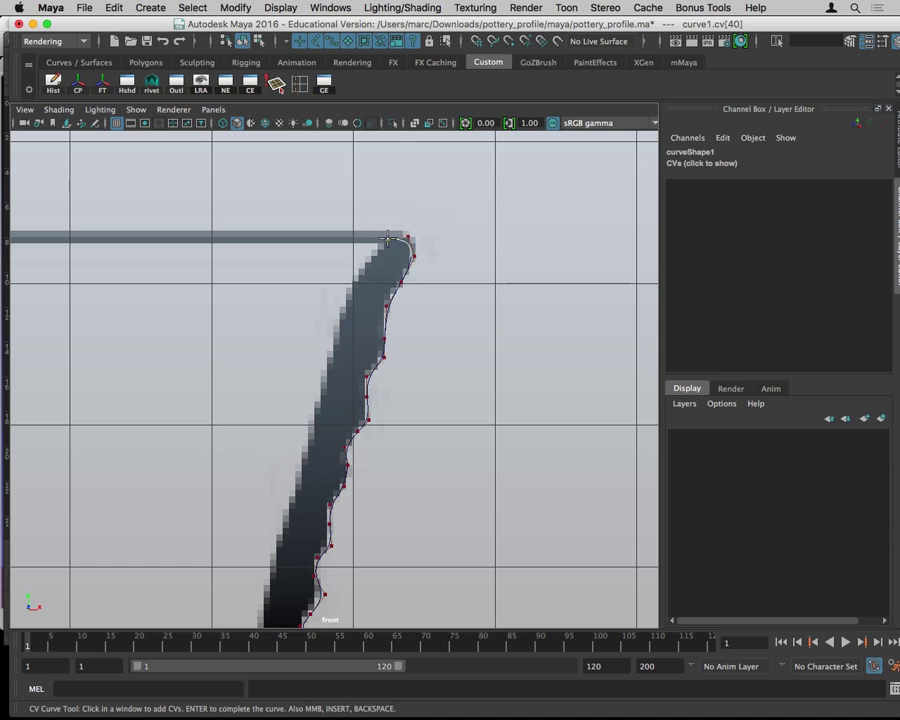
# Add CVs across the rim top and down the upper inner wall
pyautogui.click(387, 240)
pyautogui.click(367, 263)
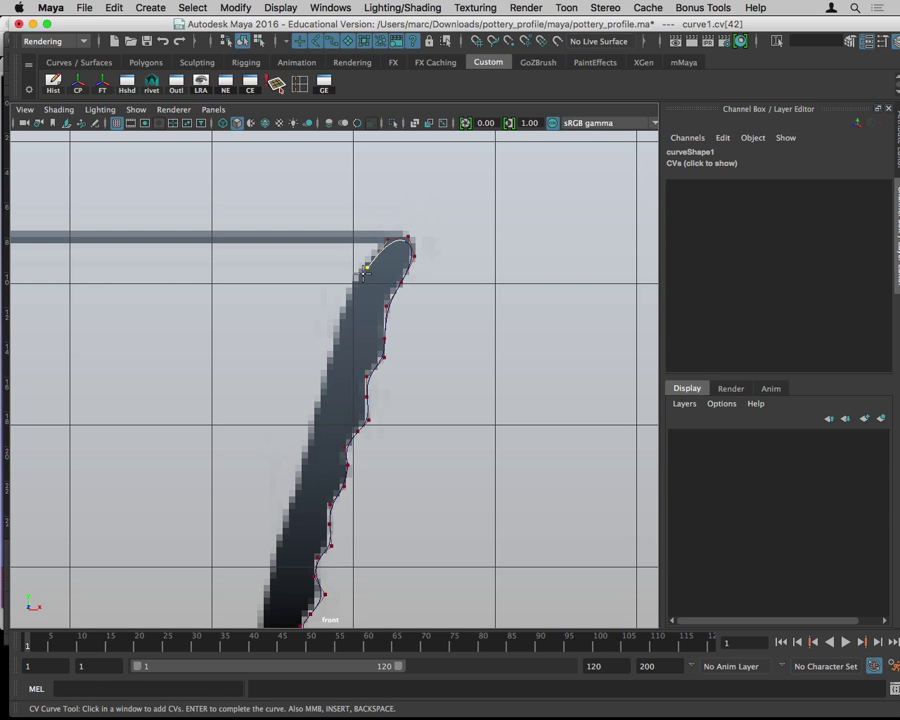
pyautogui.click(342, 311)
pyautogui.keyDown('alt'); pyautogui.moveTo(263, 275); pyautogui.dragTo(365, 175, button='middle'); pyautogui.keyUp('alt')
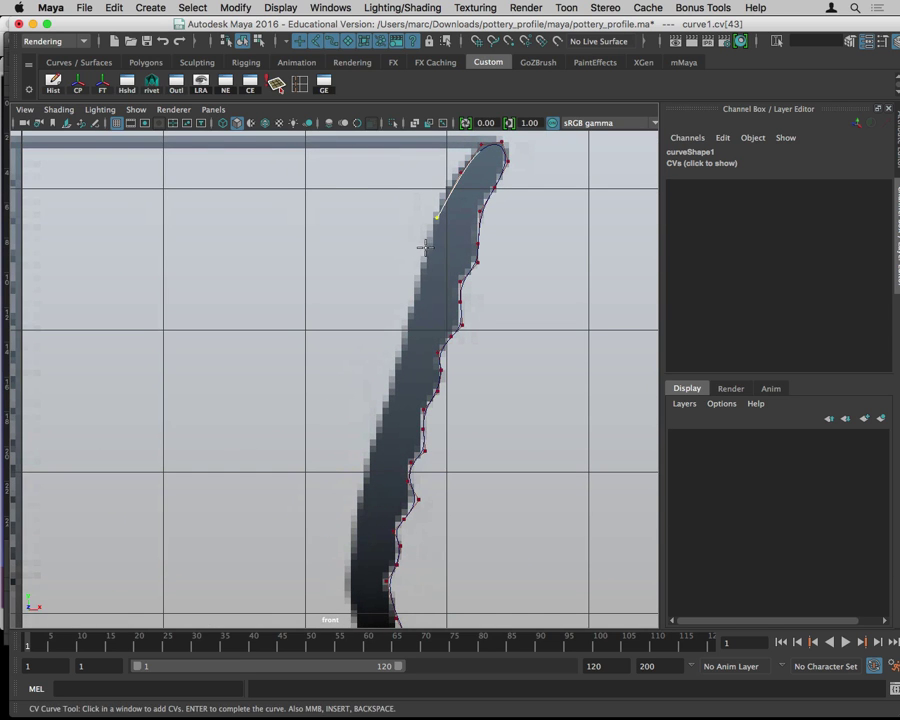
pyautogui.click(422, 263)
pyautogui.click(401, 356)
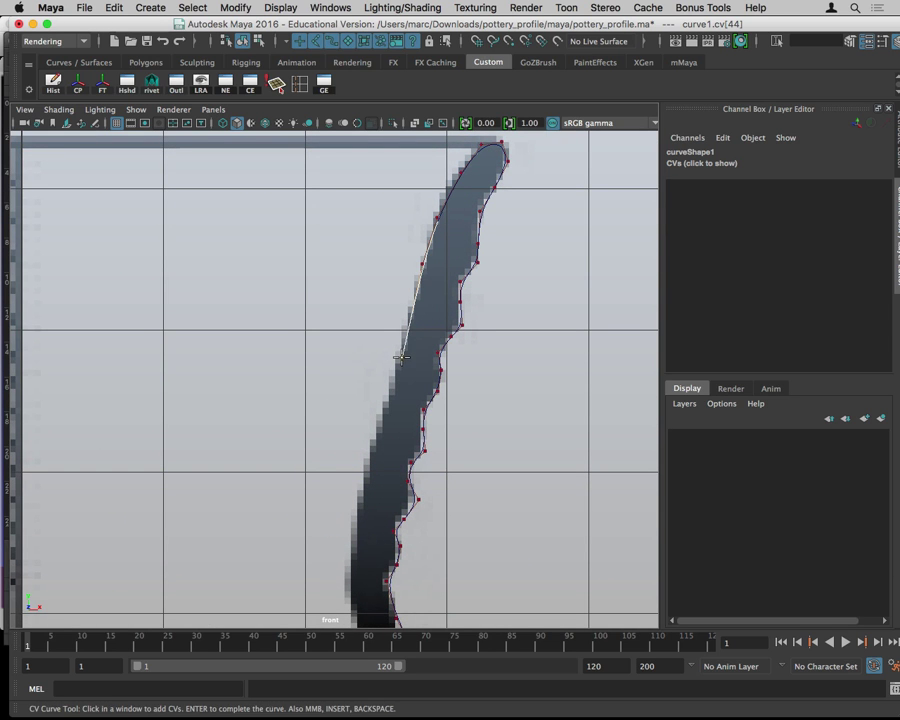
pyautogui.click(373, 438)
# Continue the curve down the inner wall through the outward bend to the belly
pyautogui.keyDown('alt'); pyautogui.moveTo(373, 438); pyautogui.dragTo(410, 310, button='middle'); pyautogui.keyUp('alt')
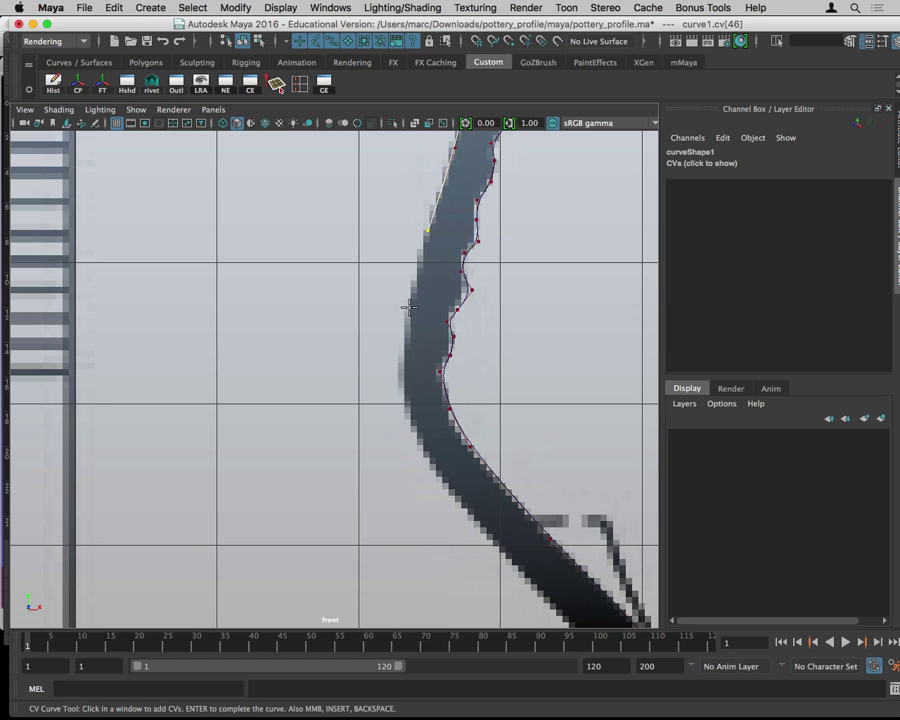
pyautogui.moveTo(410, 318); pyautogui.dragTo(405, 320)
pyautogui.click(400, 403)
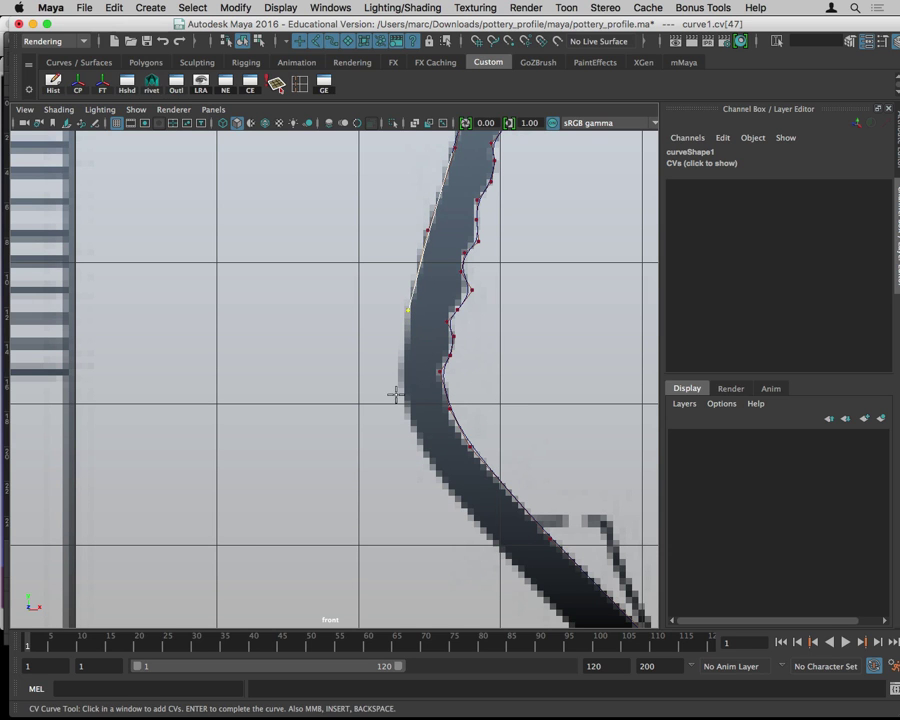
pyautogui.click(400, 403)
pyautogui.keyDown('alt'); pyautogui.moveTo(400, 403); pyautogui.dragTo(376, 314, button='middle'); pyautogui.keyUp('alt')
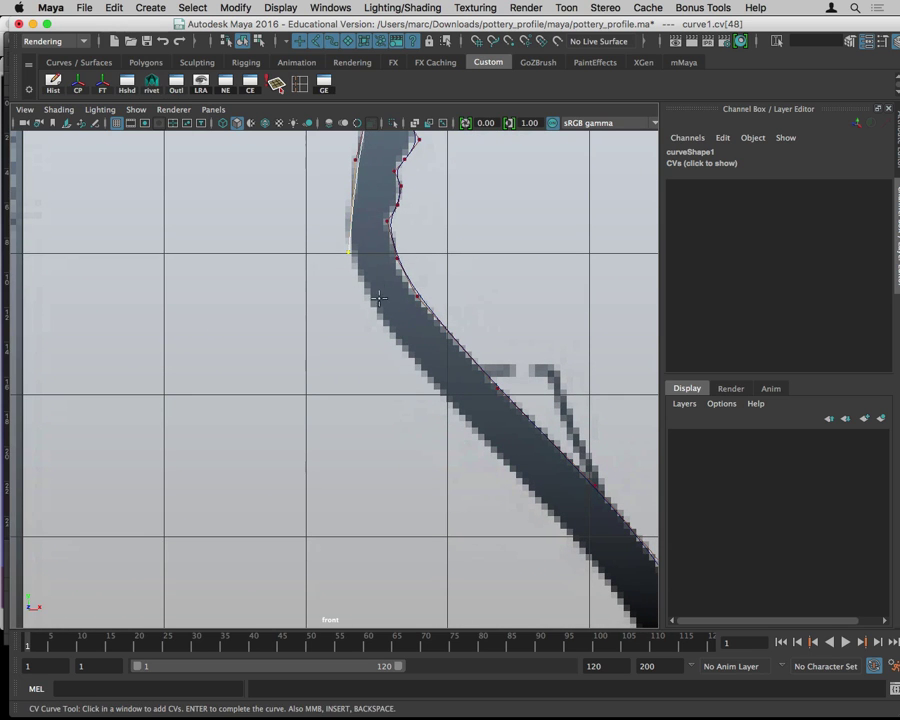
pyautogui.click(370, 302)
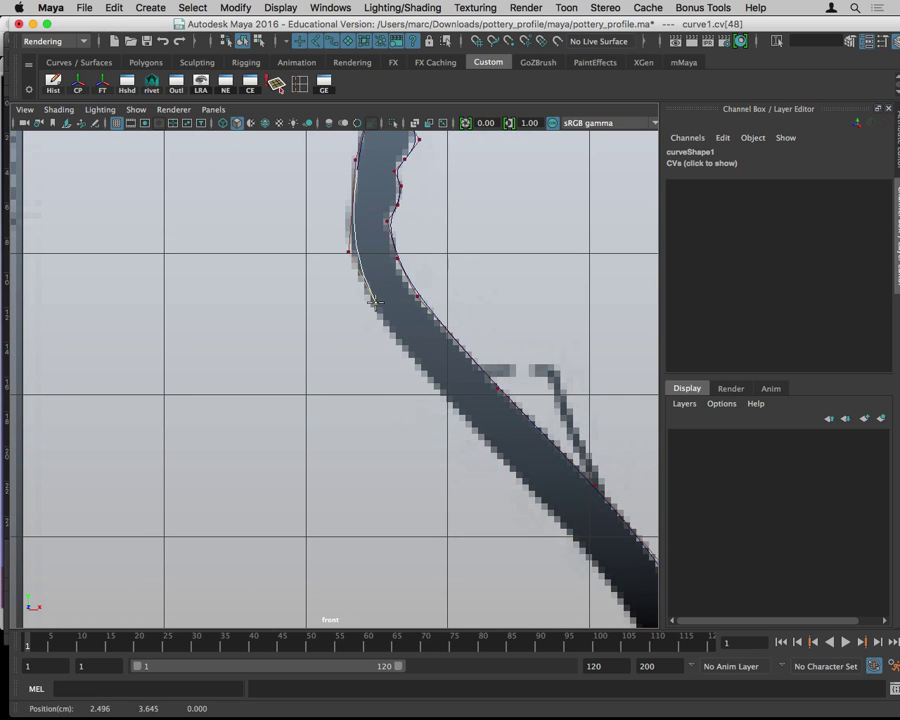
pyautogui.click(413, 358)
pyautogui.moveTo(413, 358)
pyautogui.keyDown('alt'); pyautogui.mouseDown(button='middle')
pyautogui.moveTo(400, 267)
pyautogui.moveTo(424, 270)
pyautogui.mouseUp(button='middle'); pyautogui.keyUp('alt')
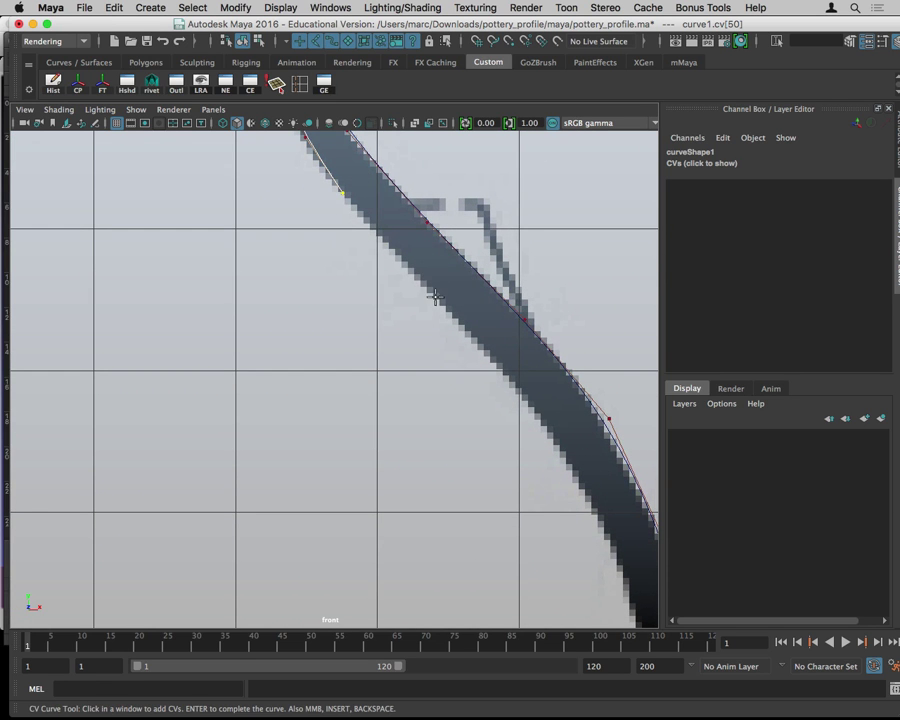
pyautogui.click(435, 296)
# Trace CVs down the lower inner wall toward the bottom bend
pyautogui.keyDown('alt'); pyautogui.moveTo(466, 305); pyautogui.dragTo(437, 230, button='middle'); pyautogui.keyUp('alt')
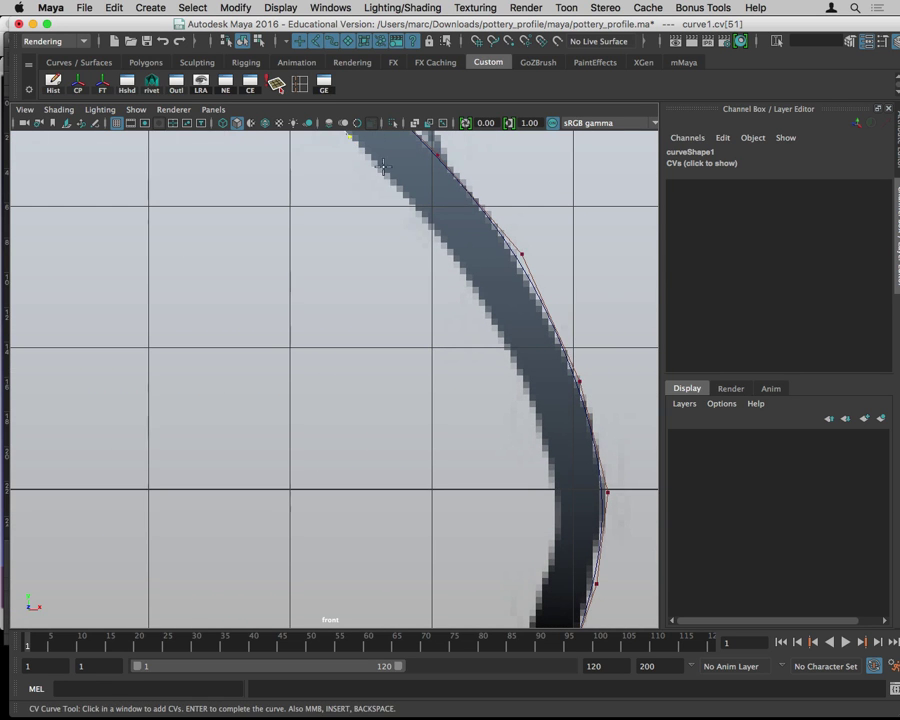
pyautogui.click(440, 237)
pyautogui.moveTo(520, 372); pyautogui.dragTo(521, 377)
pyautogui.keyDown('alt'); pyautogui.moveTo(519, 436); pyautogui.dragTo(462, 316, button='middle'); pyautogui.keyUp('alt')
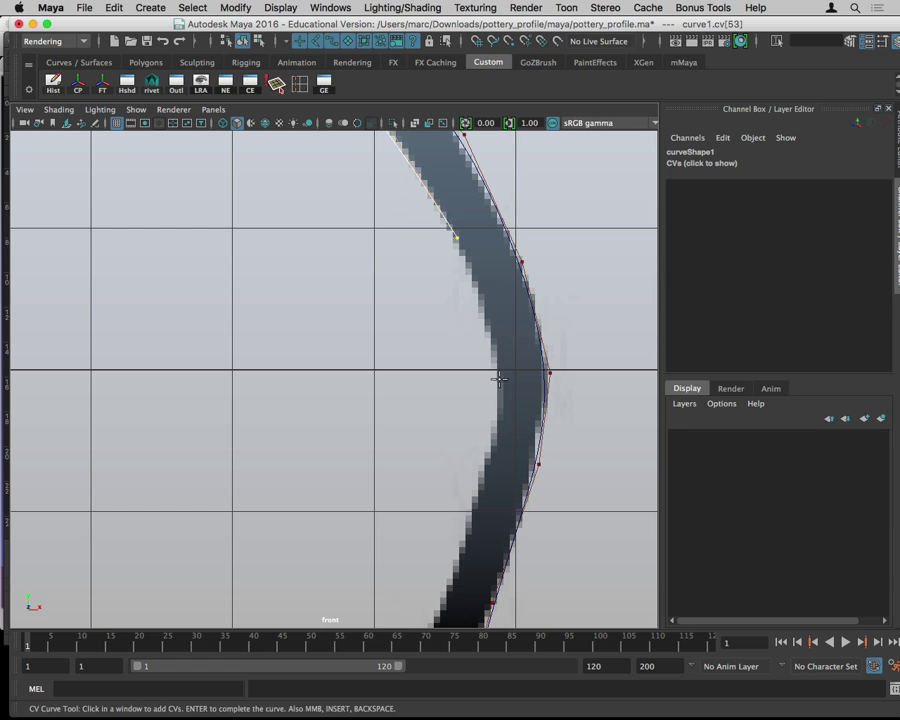
pyautogui.moveTo(498, 378)
pyautogui.mouseDown()
pyautogui.moveTo(481, 391)
pyautogui.moveTo(486, 344)
pyautogui.moveTo(497, 346)
pyautogui.mouseUp()
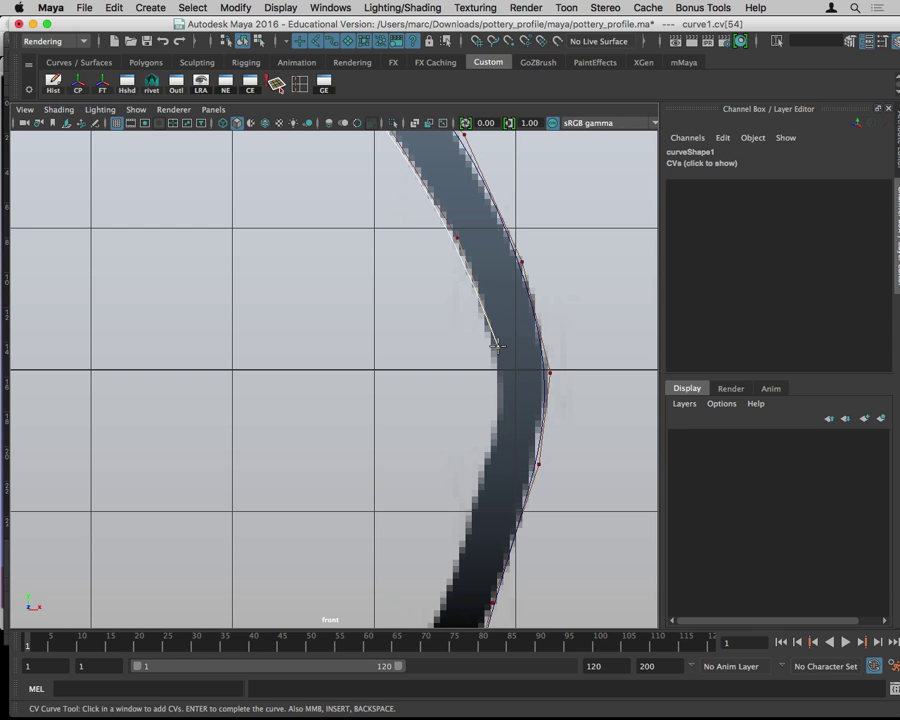
pyautogui.moveTo(490, 456); pyautogui.dragTo(488, 464)
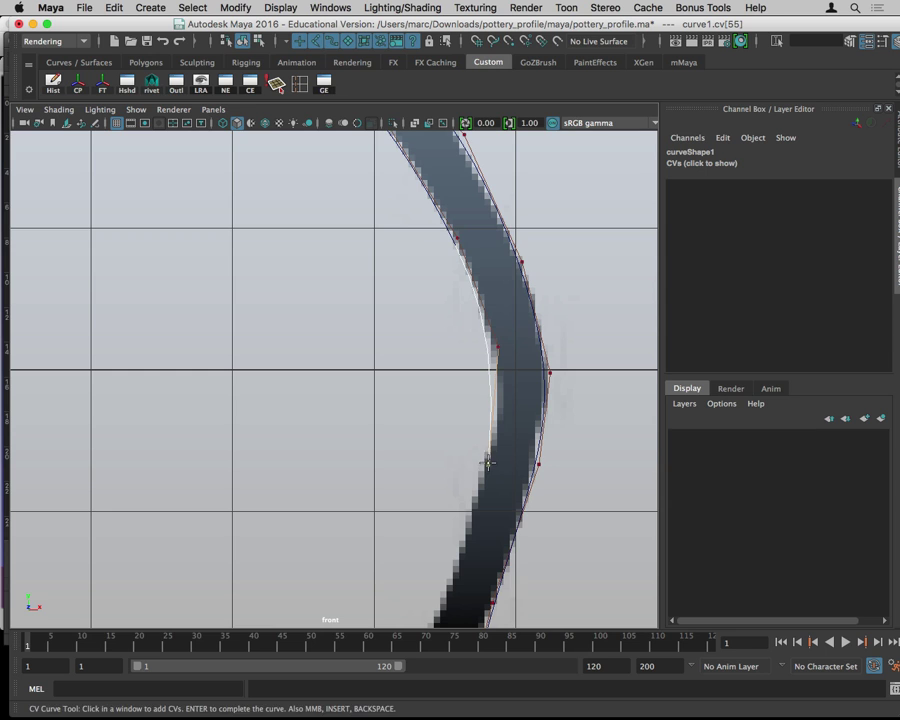
pyautogui.moveTo(477, 476)
pyautogui.keyDown('alt'); pyautogui.mouseDown(button='middle')
pyautogui.moveTo(504, 313)
pyautogui.moveTo(525, 277)
pyautogui.mouseUp(button='middle'); pyautogui.keyUp('alt')
pyautogui.click(505, 229)
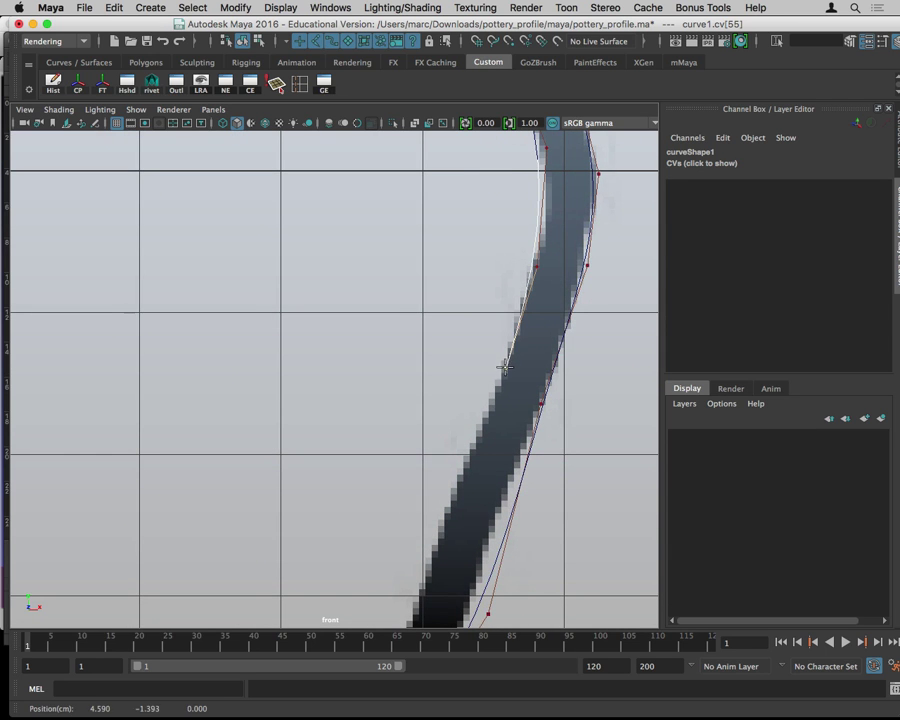
pyautogui.moveTo(492, 219)
pyautogui.keyDown('alt'); pyautogui.mouseDown(button='middle')
pyautogui.moveTo(523, 238)
pyautogui.moveTo(535, 203)
pyautogui.mouseUp(button='middle'); pyautogui.keyUp('alt')
pyautogui.moveTo(518, 284); pyautogui.dragTo(513, 293)
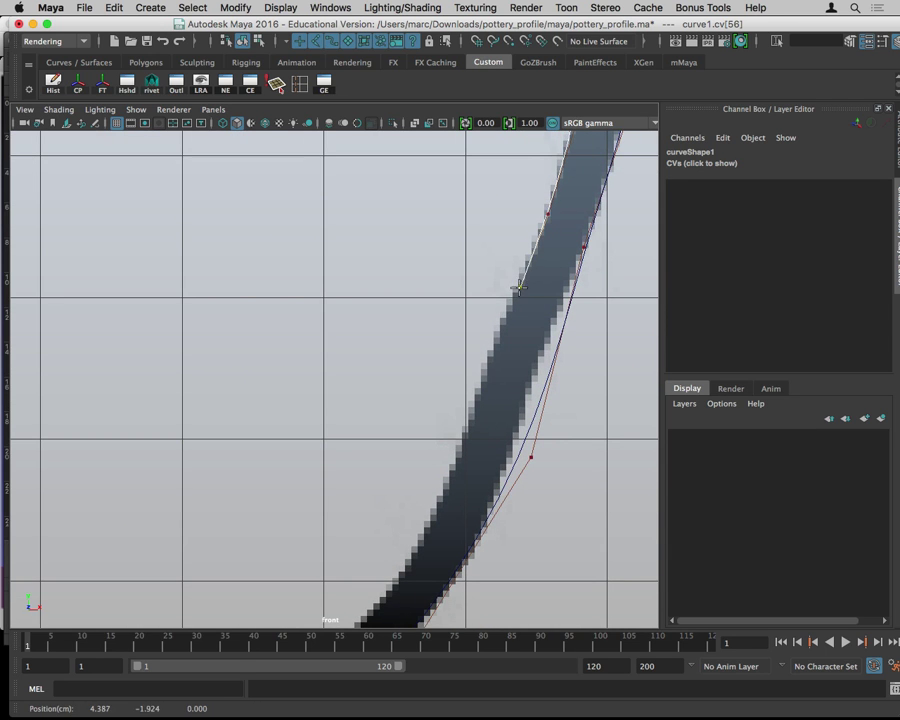
pyautogui.click(482, 373)
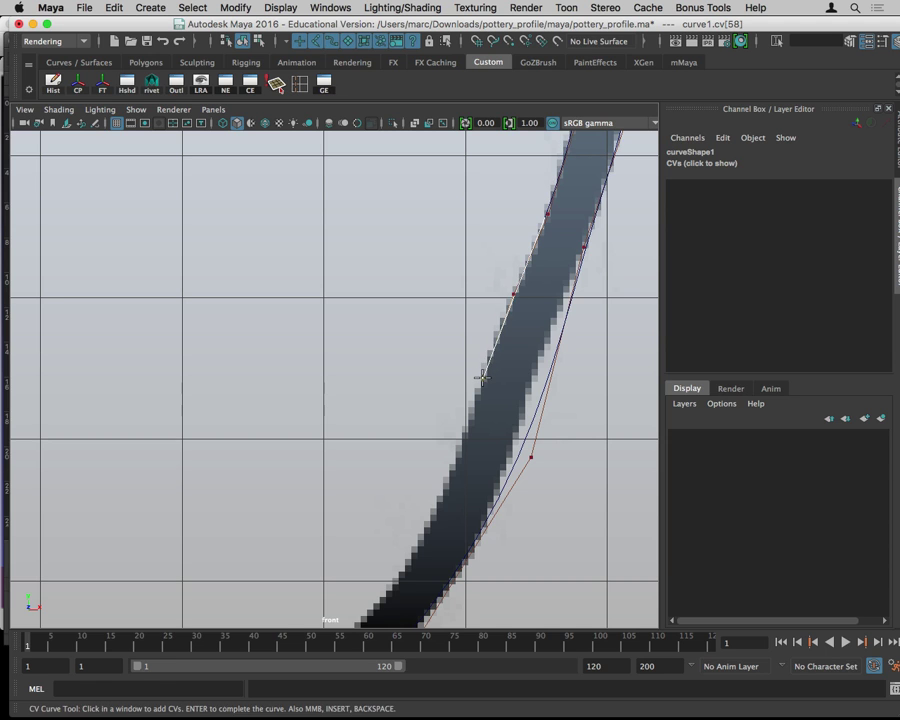
# Place CVs around the bend and across the inner floor toward the centre
pyautogui.keyDown('alt'); pyautogui.moveTo(482, 373); pyautogui.dragTo(492, 225, button='middle'); pyautogui.keyUp('alt')
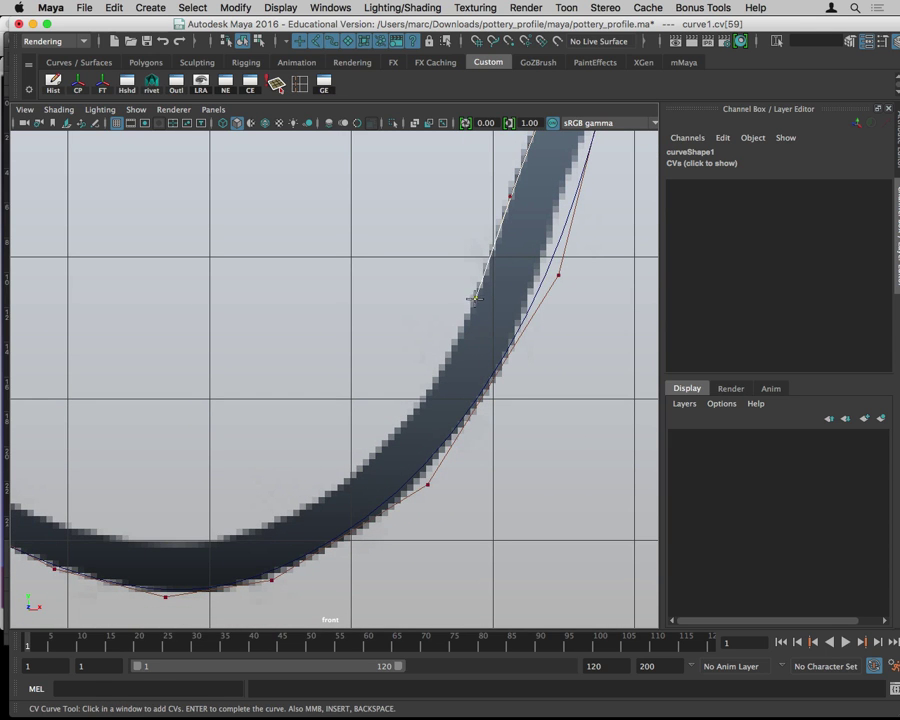
pyautogui.click(419, 403)
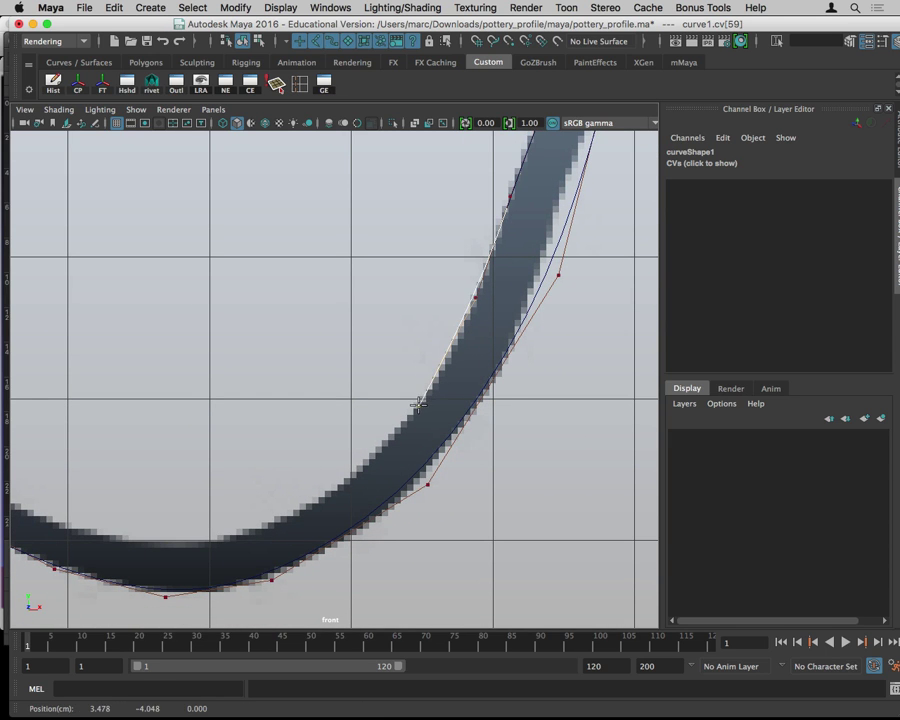
pyautogui.keyDown('alt'); pyautogui.moveTo(340, 404); pyautogui.dragTo(486, 324, button='middle'); pyautogui.keyUp('alt')
pyautogui.click(478, 386)
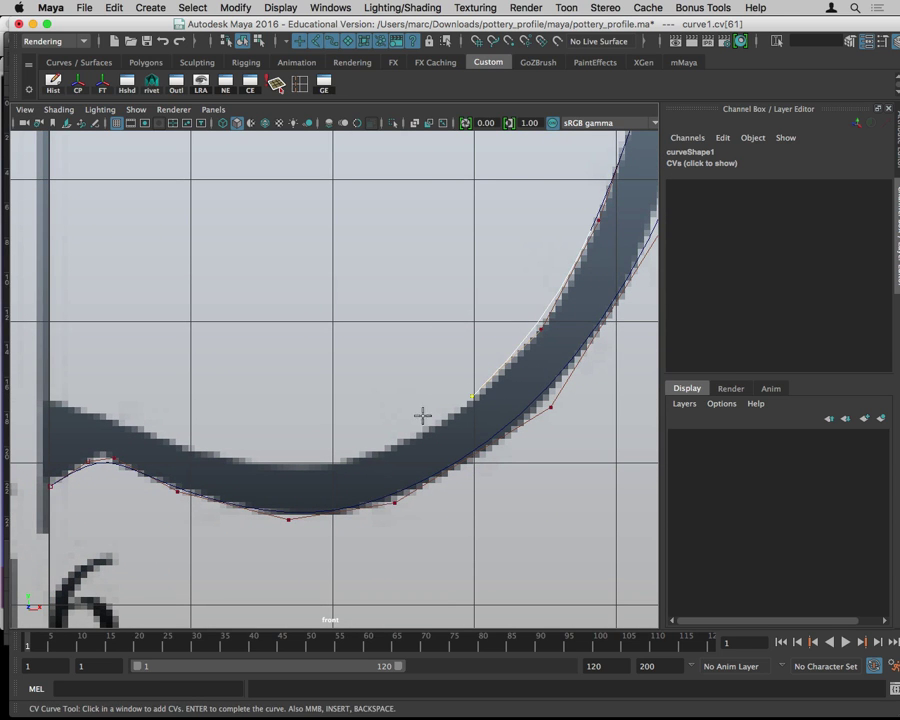
pyautogui.click(365, 457)
pyautogui.click(249, 465)
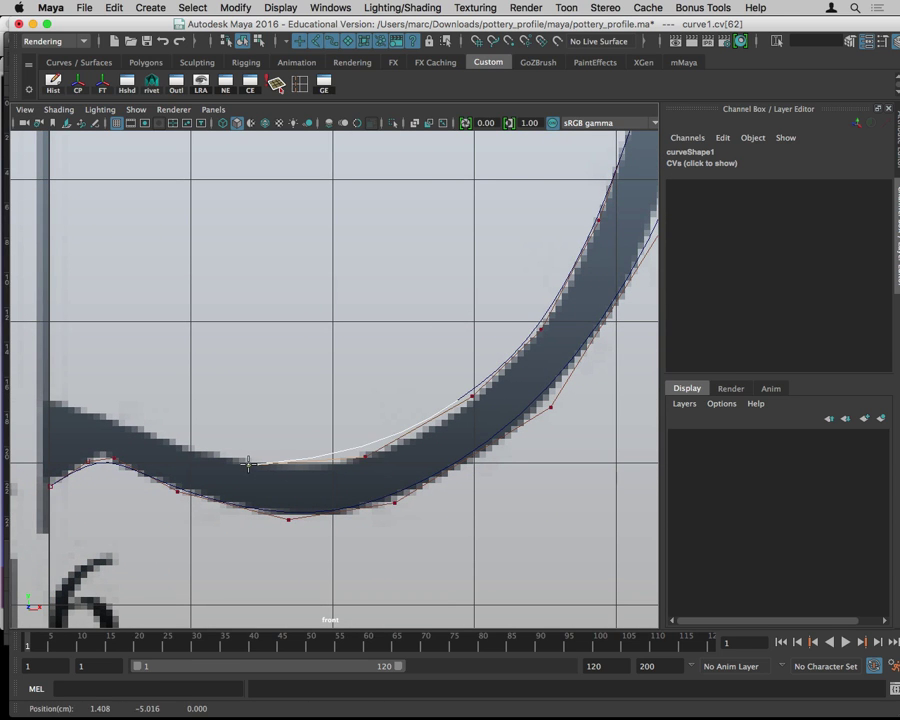
pyautogui.click(172, 441)
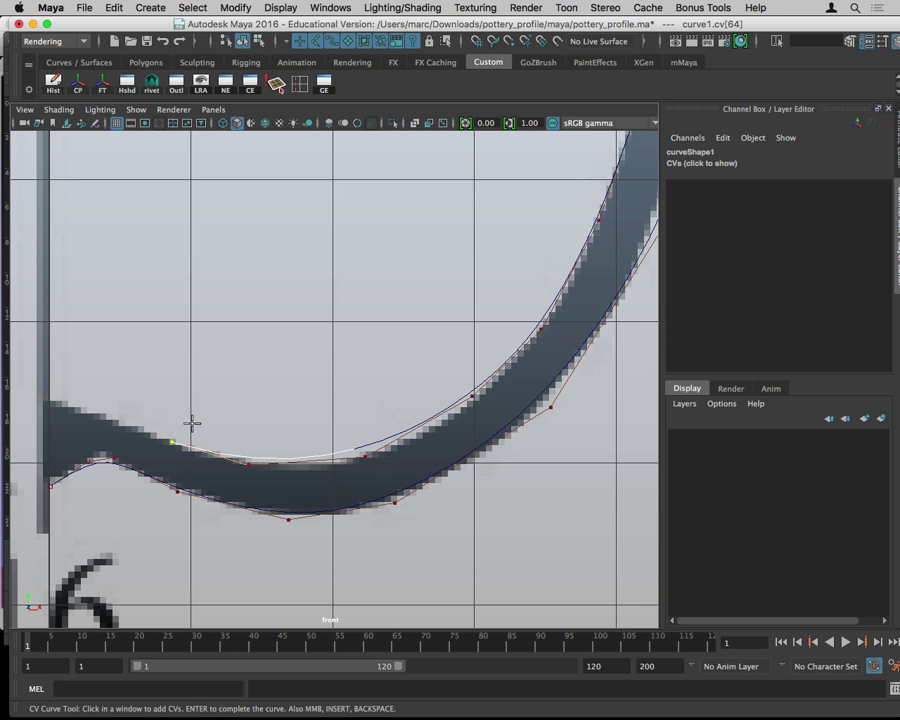
pyautogui.click(101, 415)
# Place the final CVs on the centre line, finishing curve1
pyautogui.moveTo(114, 404)
pyautogui.keyDown('alt'); pyautogui.mouseDown(button='middle')
pyautogui.moveTo(293, 356)
pyautogui.moveTo(352, 352)
pyautogui.mouseUp(button='middle'); pyautogui.keyUp('alt')
pyautogui.click(298, 352)
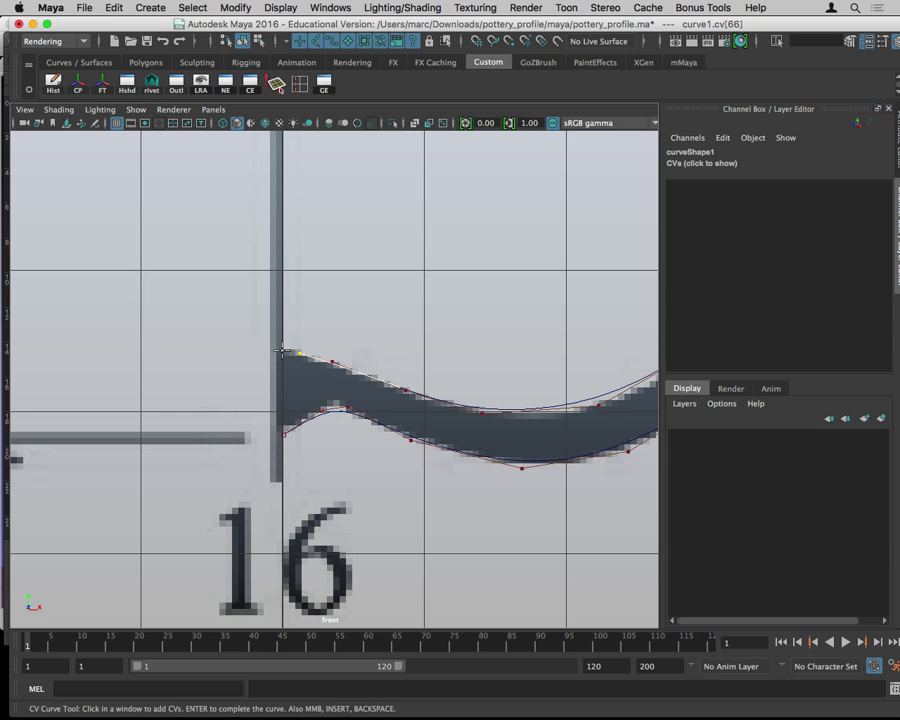
pyautogui.click(282, 351)
# Finish the traced profile curve and return to an enlarged perspective view
pyautogui.press('Return')
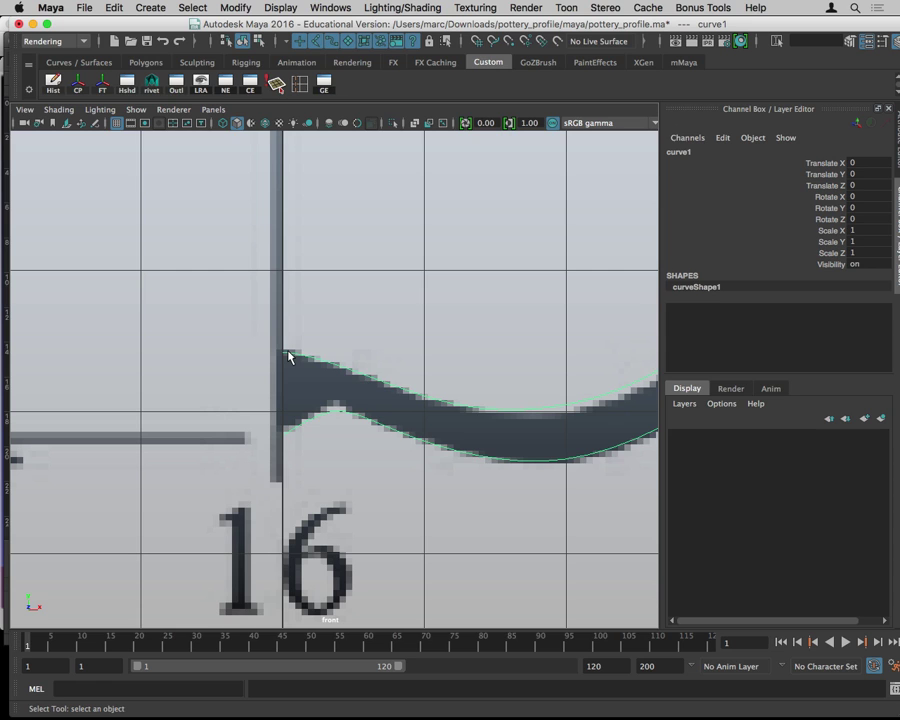
pyautogui.press('space')
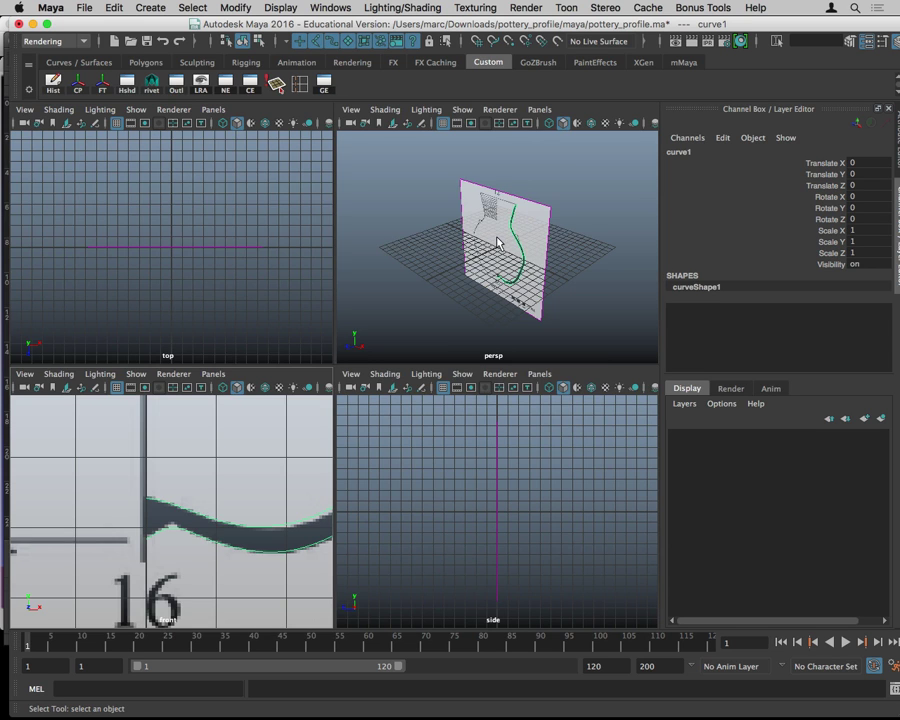
pyautogui.press('space')
pyautogui.moveTo(323, 311)
pyautogui.keyDown('alt'); pyautogui.mouseDown()
pyautogui.moveTo(434, 264)
pyautogui.moveTo(428, 298)
pyautogui.moveTo(291, 295)
pyautogui.moveTo(333, 306)
pyautogui.moveTo(353, 293)
pyautogui.moveTo(412, 313)
pyautogui.moveTo(376, 311)
pyautogui.moveTo(383, 291)
pyautogui.mouseUp(); pyautogui.keyUp('alt')
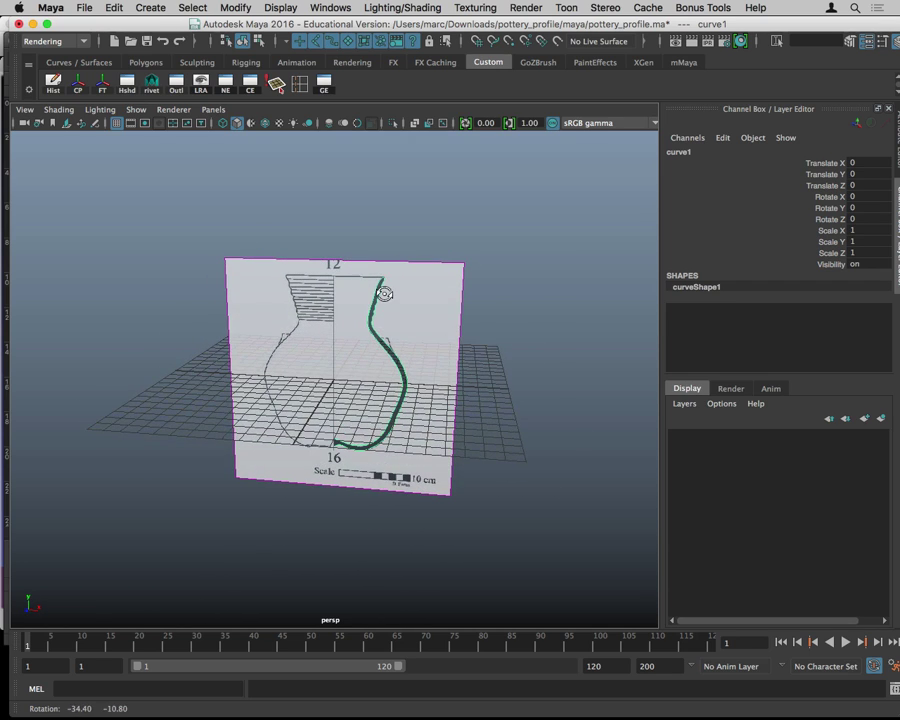
# Select the reference image plane and begin editing its Visibility channel
pyautogui.moveTo(435, 250); pyautogui.dragTo(478, 287)
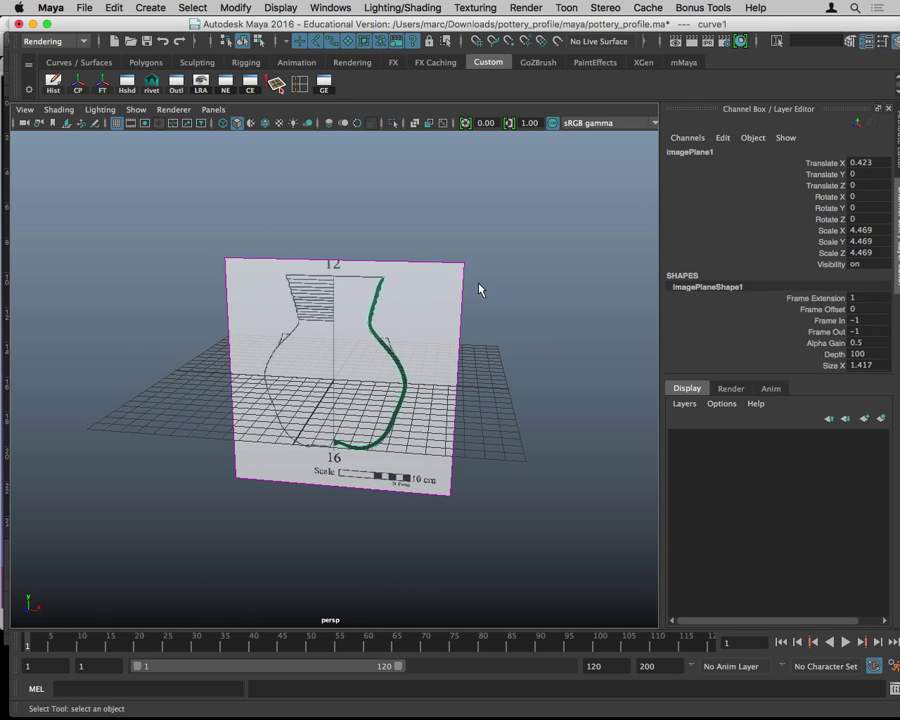
pyautogui.moveTo(433, 243); pyautogui.dragTo(494, 297)
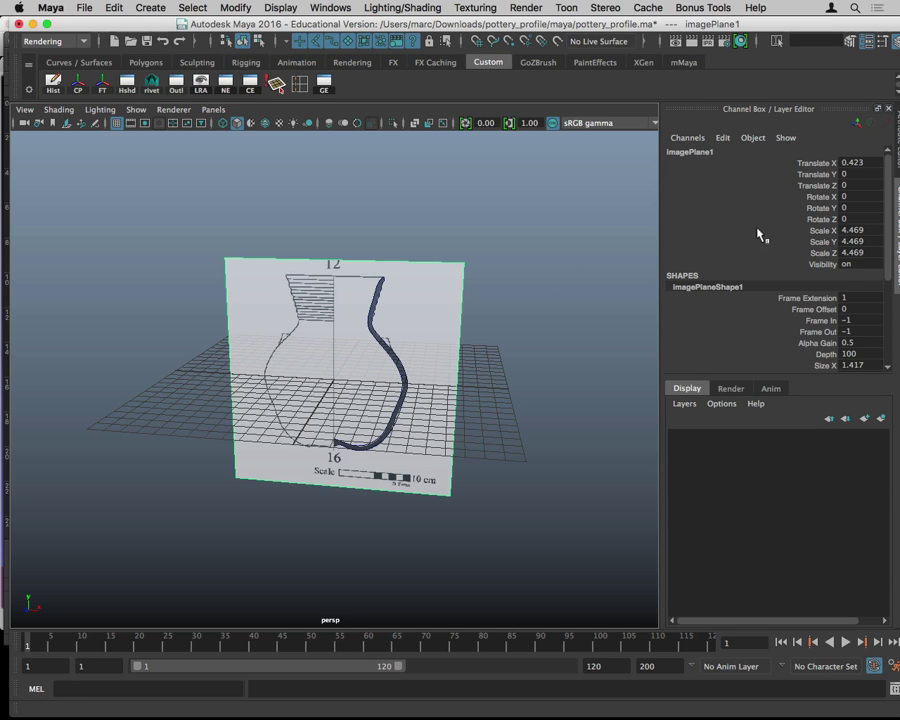
pyautogui.doubleClick(860, 265)
pyautogui.write('ff')
# Set the image plane's Visibility to 0, then marquee-select profile curve curve1
pyautogui.press('Return')
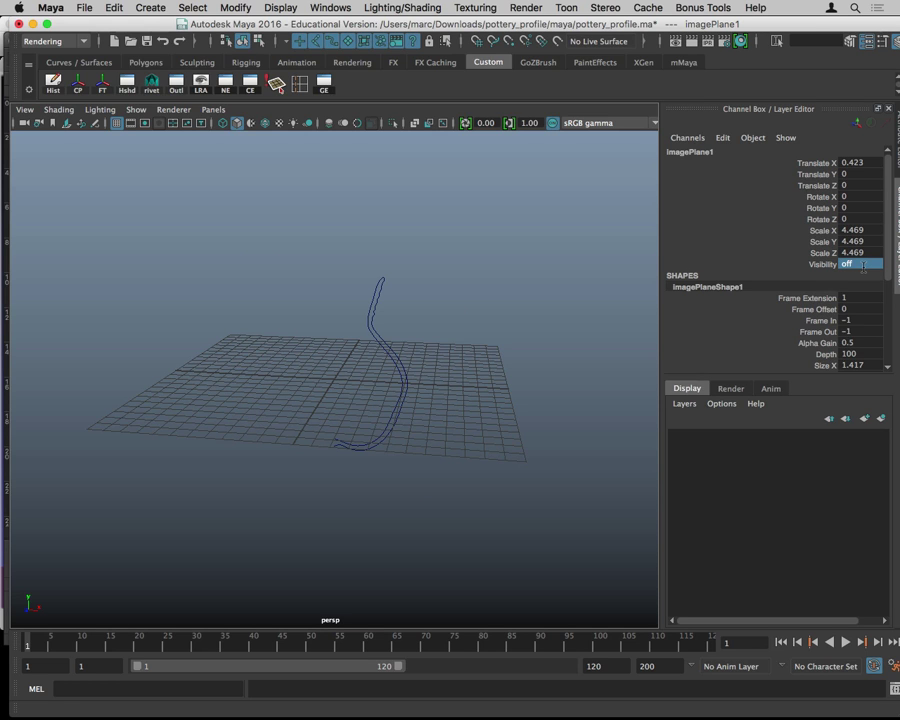
pyautogui.moveTo(490, 327)
pyautogui.keyDown('alt'); pyautogui.mouseDown()
pyautogui.moveTo(462, 293)
pyautogui.moveTo(465, 325)
pyautogui.moveTo(368, 394)
pyautogui.moveTo(345, 376)
pyautogui.moveTo(198, 374)
pyautogui.moveTo(350, 352)
pyautogui.moveTo(478, 356)
pyautogui.moveTo(251, 408)
pyautogui.moveTo(227, 338)
pyautogui.moveTo(458, 398)
pyautogui.moveTo(321, 386)
pyautogui.moveTo(295, 376)
pyautogui.moveTo(455, 384)
pyautogui.moveTo(486, 400)
pyautogui.moveTo(469, 396)
pyautogui.mouseUp(); pyautogui.keyUp('alt')
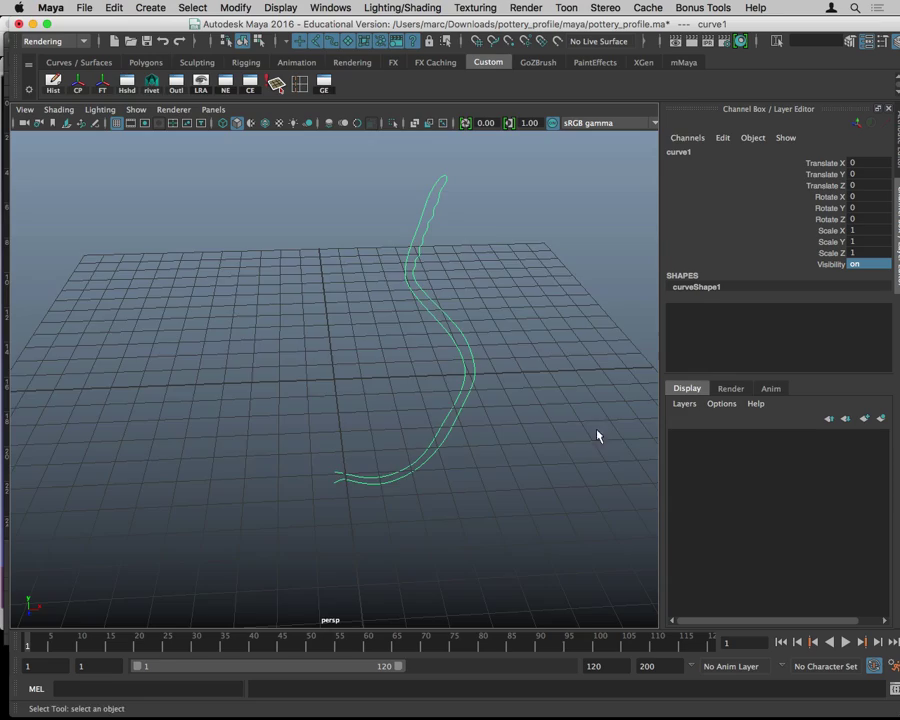
pyautogui.moveTo(597, 435)
pyautogui.keyDown('alt'); pyautogui.mouseDown()
pyautogui.moveTo(508, 434)
pyautogui.moveTo(428, 386)
pyautogui.moveTo(569, 392)
pyautogui.moveTo(593, 384)
pyautogui.moveTo(522, 404)
pyautogui.moveTo(475, 394)
pyautogui.moveTo(492, 398)
pyautogui.mouseUp(); pyautogui.keyUp('alt')
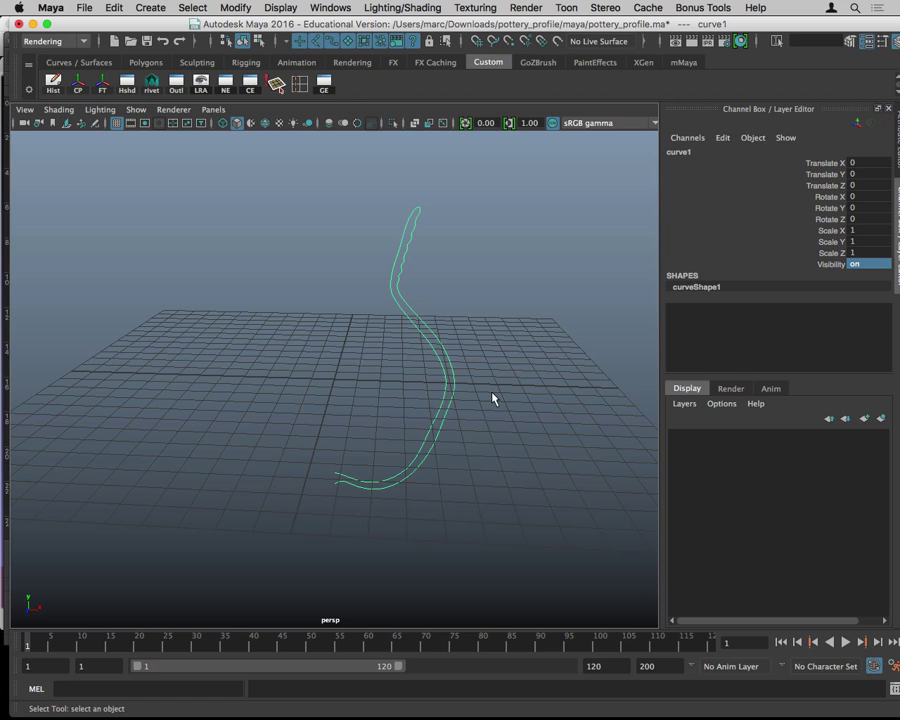
pyautogui.moveTo(476, 360)
pyautogui.keyDown('alt'); pyautogui.mouseDown()
pyautogui.moveTo(486, 342)
pyautogui.moveTo(496, 355)
pyautogui.moveTo(440, 375)
pyautogui.mouseUp(); pyautogui.keyUp('alt')
pyautogui.moveTo(395, 316); pyautogui.dragTo(505, 391)
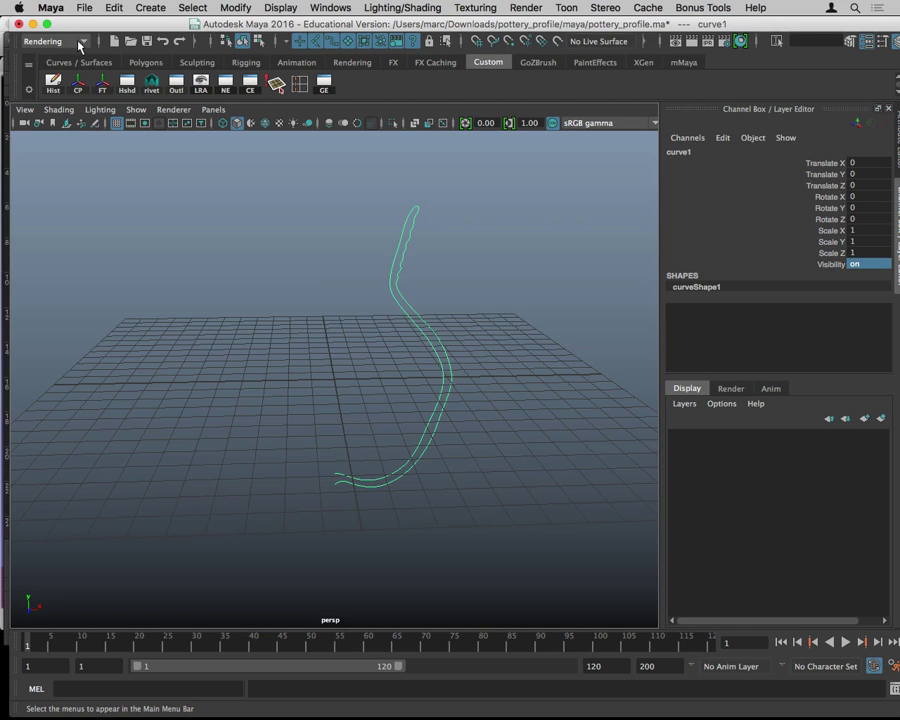
# Switch to the Modeling menu set and revolve curve1 360° using Surfaces > Revolve
pyautogui.click(85, 43)
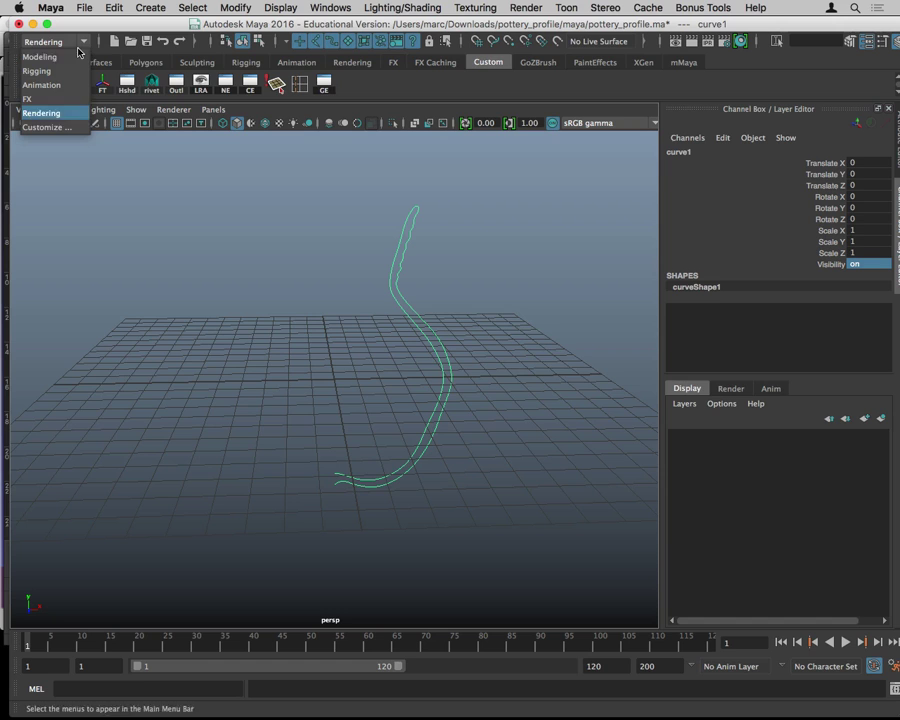
pyautogui.click(78, 58)
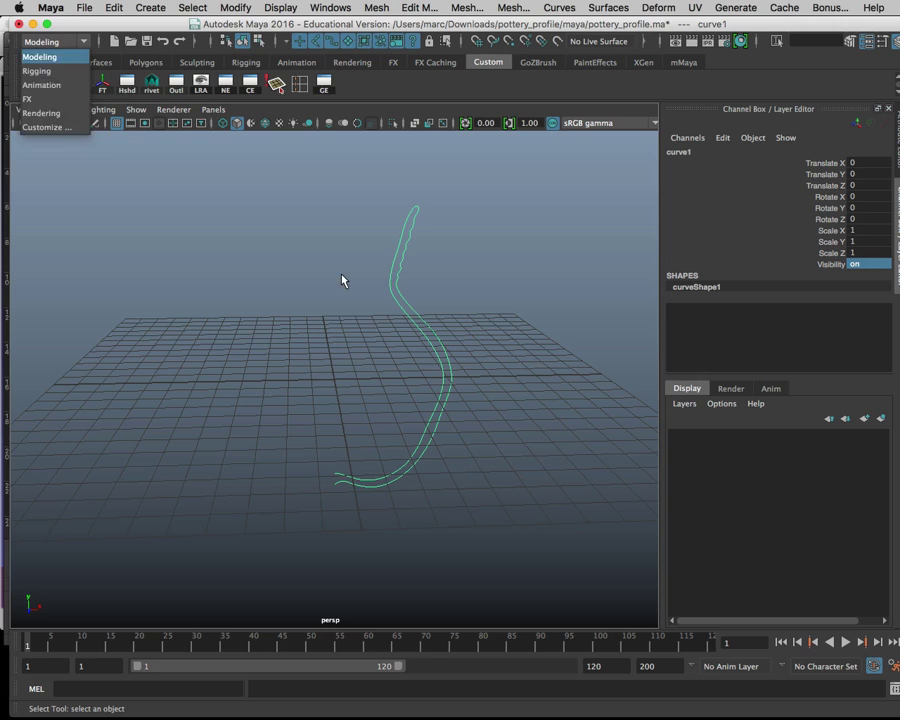
pyautogui.press('space')
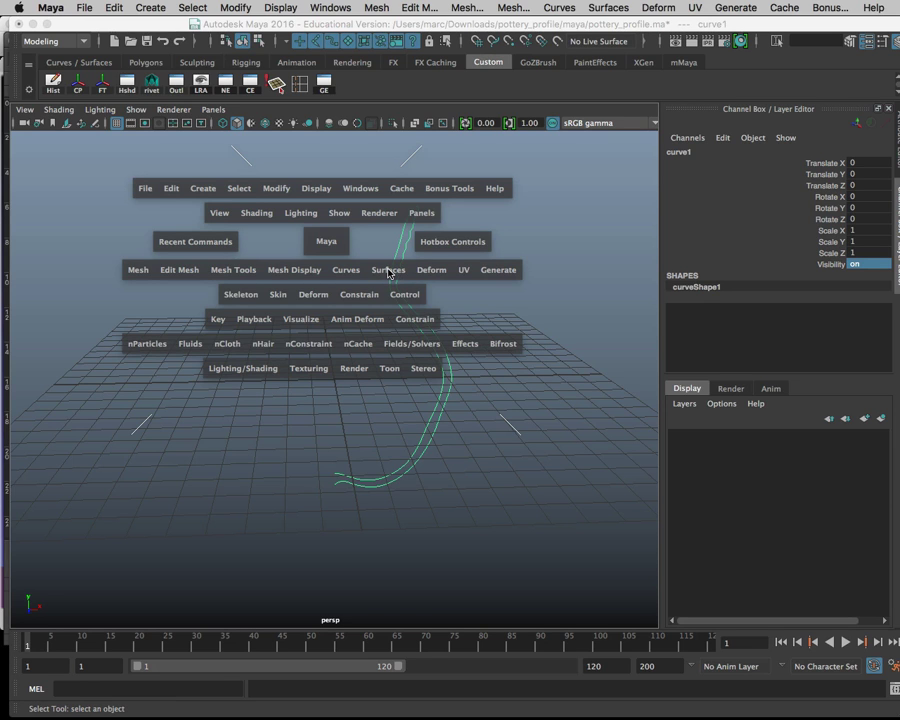
pyautogui.click(388, 273)
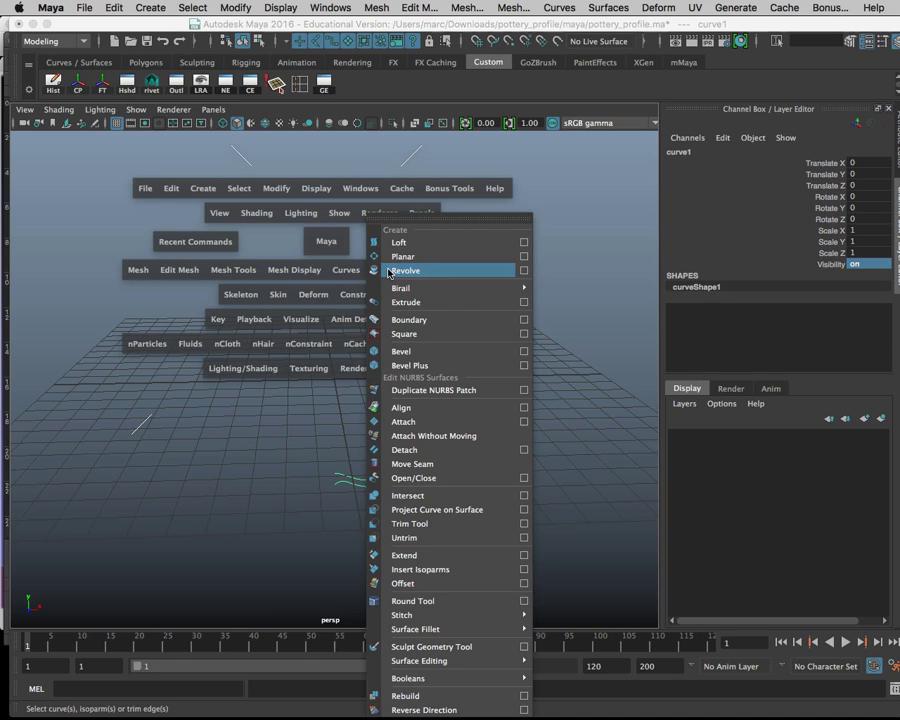
pyautogui.click(388, 271)
pyautogui.click(384, 271)
pyautogui.click(410, 272)
pyautogui.moveTo(457, 274)
pyautogui.keyDown('alt'); pyautogui.mouseDown()
pyautogui.moveTo(484, 275)
pyautogui.moveTo(446, 338)
pyautogui.moveTo(546, 315)
pyautogui.moveTo(533, 268)
pyautogui.moveTo(362, 215)
pyautogui.moveTo(402, 171)
pyautogui.moveTo(420, 275)
pyautogui.moveTo(460, 331)
pyautogui.moveTo(532, 303)
pyautogui.moveTo(435, 302)
pyautogui.moveTo(538, 291)
pyautogui.mouseUp(); pyautogui.keyUp('alt')
pyautogui.click(500, 315)
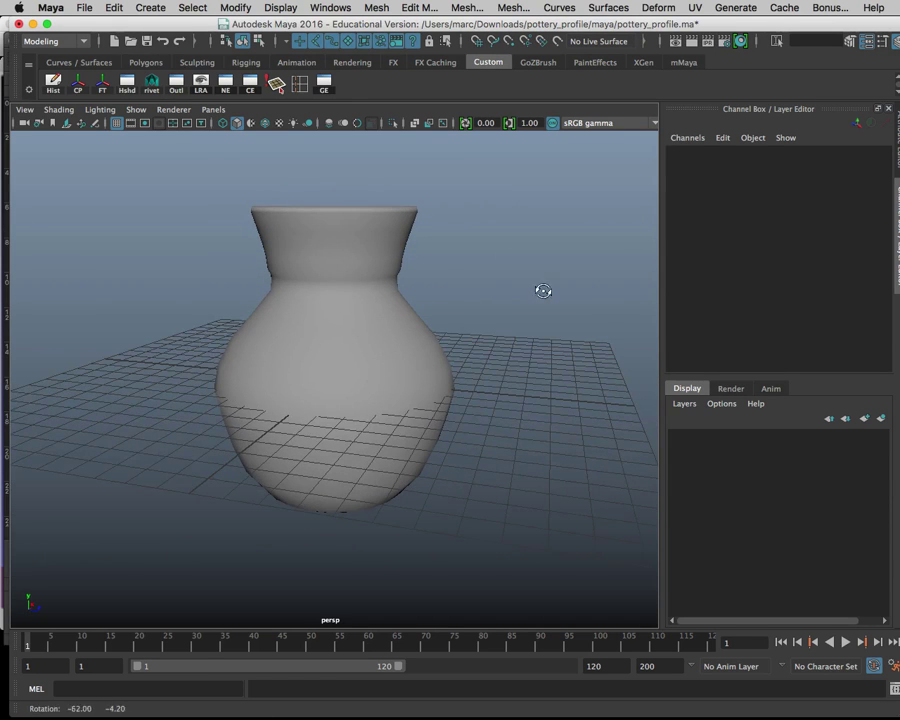
pyautogui.rightClick(440, 290)
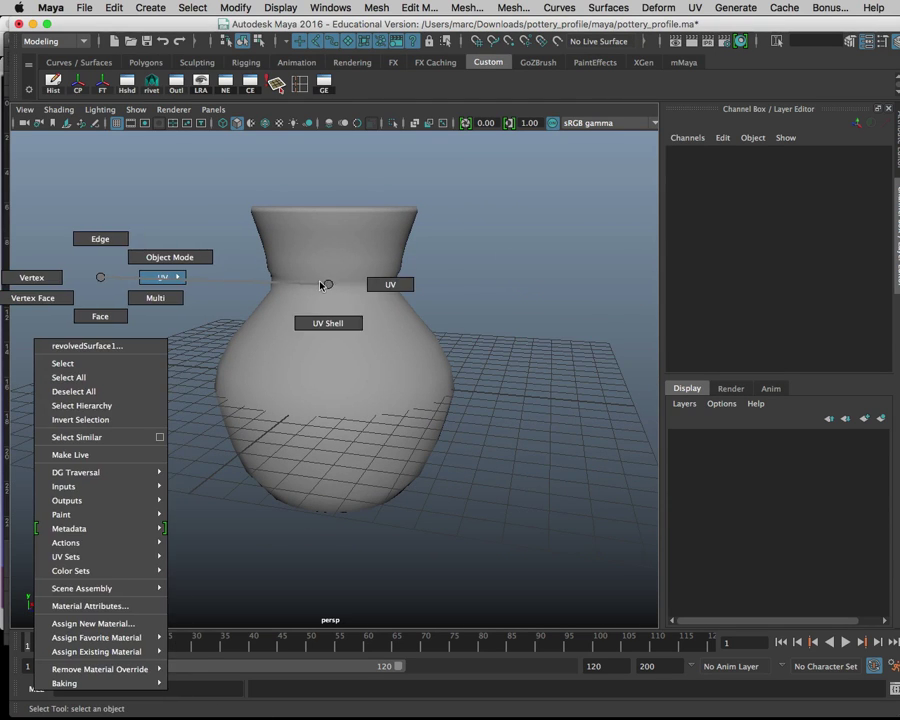
pyautogui.moveTo(328, 289); pyautogui.dragTo(110, 282, button='right')
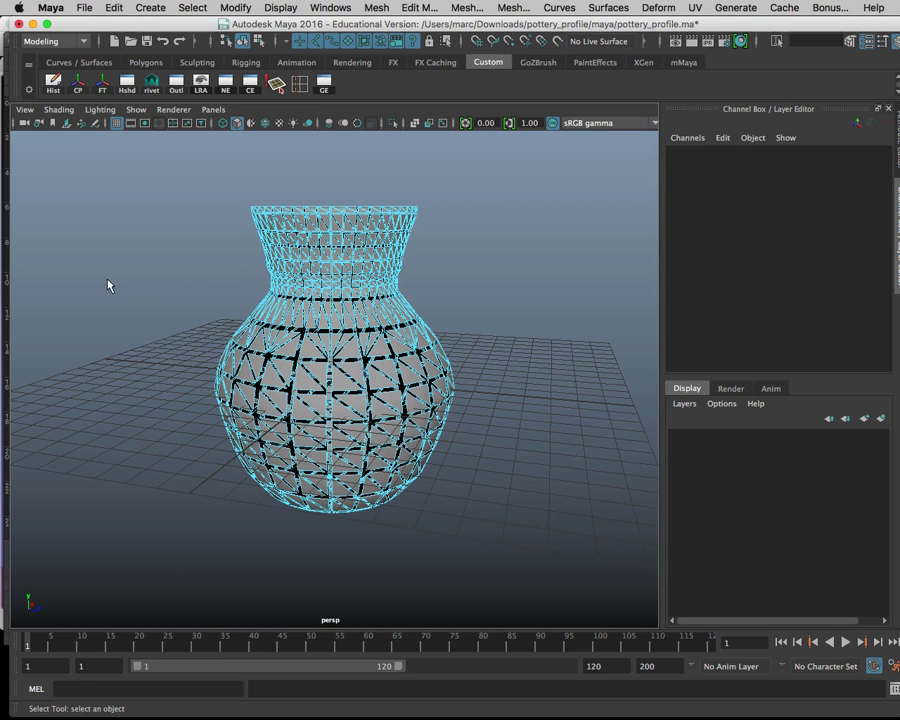
pyautogui.moveTo(288, 300); pyautogui.dragTo(336, 277, button='right')
pyautogui.keyDown('alt'); pyautogui.moveTo(336, 277); pyautogui.dragTo(353, 295); pyautogui.keyUp('alt')
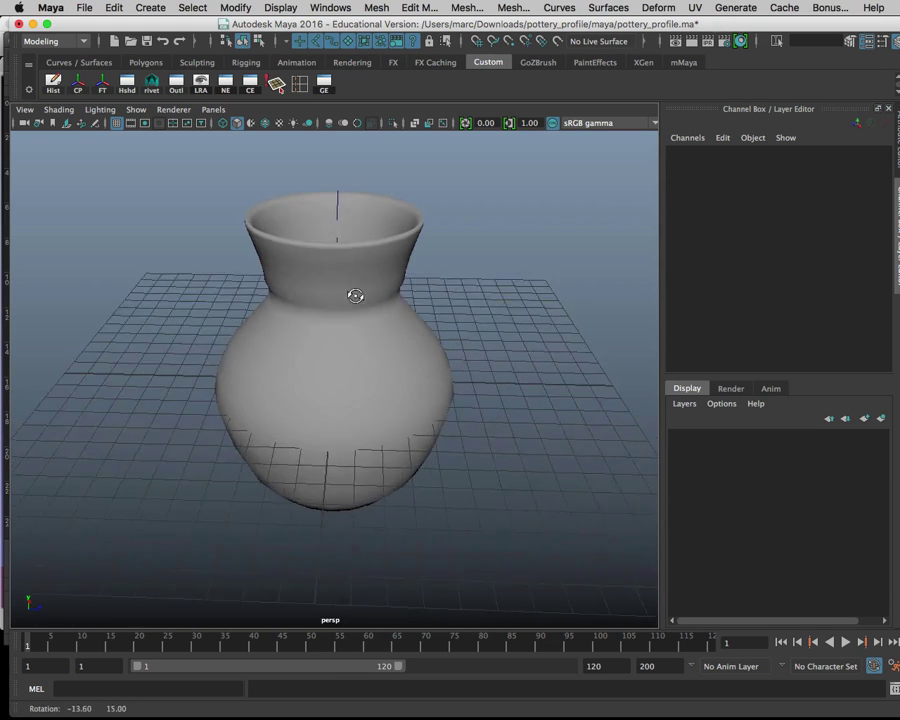
pyautogui.keyDown('alt'); pyautogui.moveTo(316, 277); pyautogui.dragTo(506, 261, button='right'); pyautogui.keyUp('alt')
pyautogui.keyDown('alt'); pyautogui.moveTo(506, 261); pyautogui.dragTo(478, 454, button='middle'); pyautogui.keyUp('alt')
pyautogui.keyDown('alt'); pyautogui.moveTo(478, 454); pyautogui.dragTo(352, 406); pyautogui.keyUp('alt')
pyautogui.moveTo(314, 300); pyautogui.dragTo(336, 334)
pyautogui.moveTo(428, 351)
pyautogui.keyDown('alt'); pyautogui.mouseDown()
pyautogui.moveTo(575, 344)
pyautogui.moveTo(511, 364)
pyautogui.moveTo(458, 400)
pyautogui.moveTo(511, 400)
pyautogui.moveTo(532, 366)
pyautogui.mouseUp(); pyautogui.keyUp('alt')
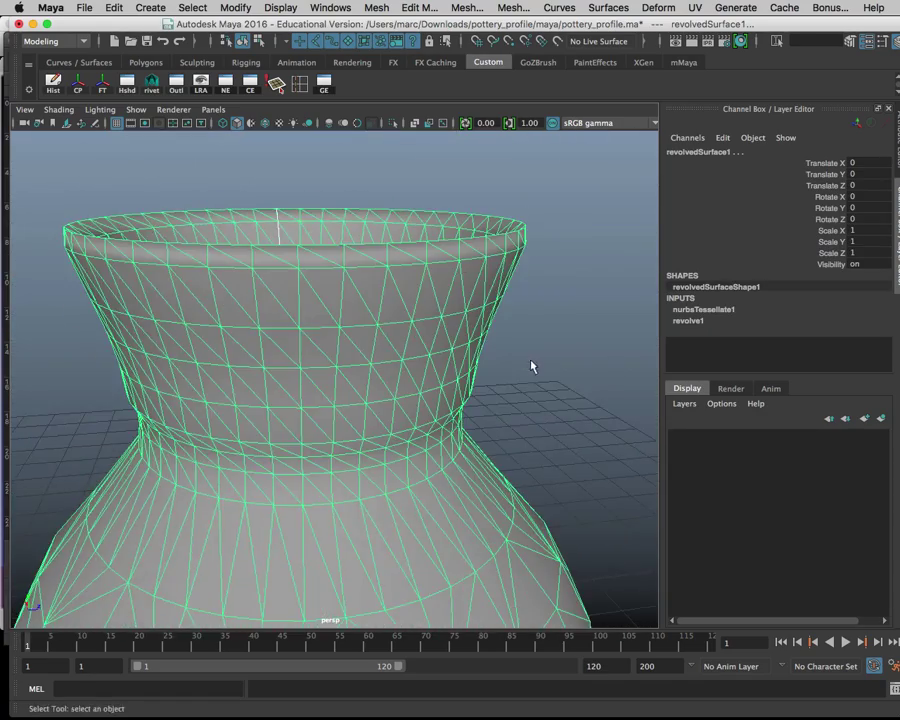
pyautogui.keyDown('alt'); pyautogui.moveTo(532, 366); pyautogui.dragTo(257, 333, button='right'); pyautogui.keyUp('alt')
pyautogui.moveTo(257, 333)
pyautogui.keyDown('alt'); pyautogui.mouseDown(button='middle')
pyautogui.moveTo(357, 313)
pyautogui.moveTo(387, 262)
pyautogui.mouseUp(button='middle'); pyautogui.keyUp('alt')
pyautogui.press('w')
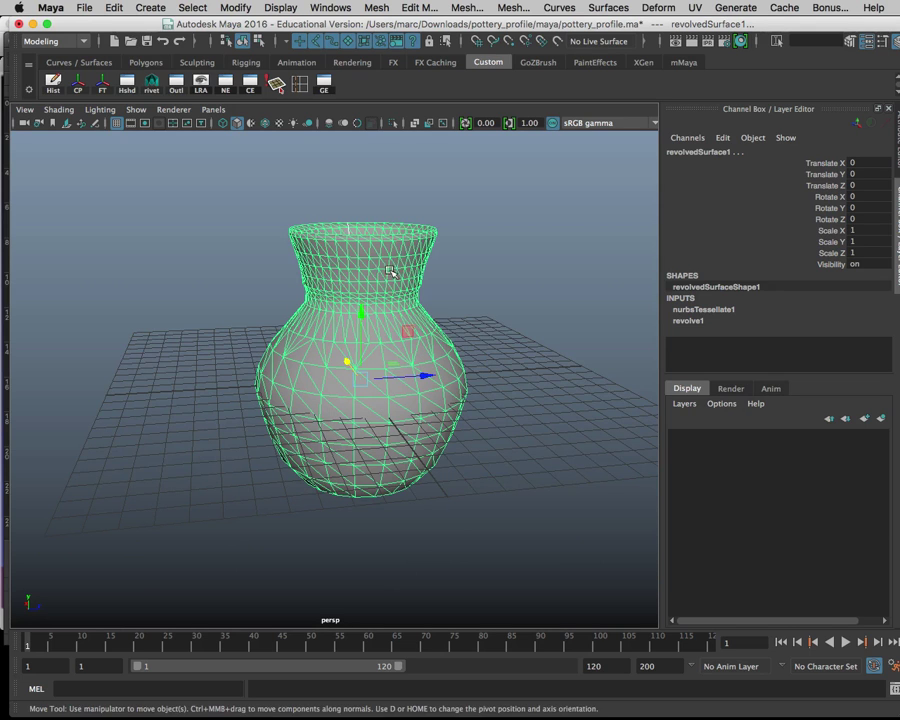
pyautogui.moveTo(358, 316)
pyautogui.mouseDown()
pyautogui.moveTo(358, 224)
pyautogui.moveTo(358, 247)
pyautogui.mouseUp()
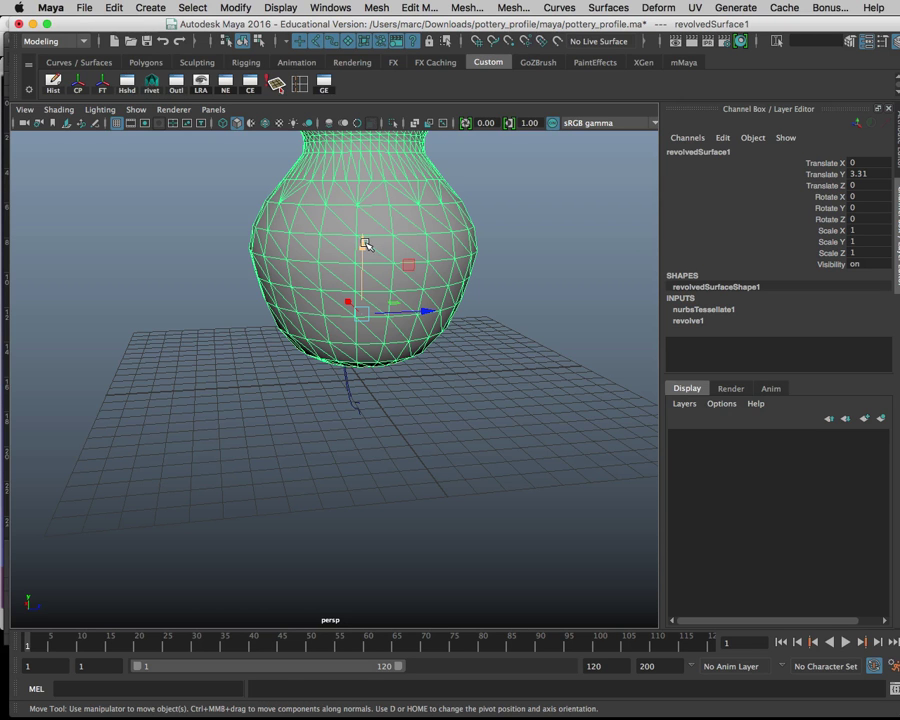
pyautogui.hotkey('ctrl', 'z')
pyautogui.hotkey('ctrl', 'z')
pyautogui.moveTo(432, 283)
pyautogui.keyDown('alt'); pyautogui.mouseDown()
pyautogui.moveTo(482, 297)
pyautogui.moveTo(287, 301)
pyautogui.mouseUp(); pyautogui.keyUp('alt')
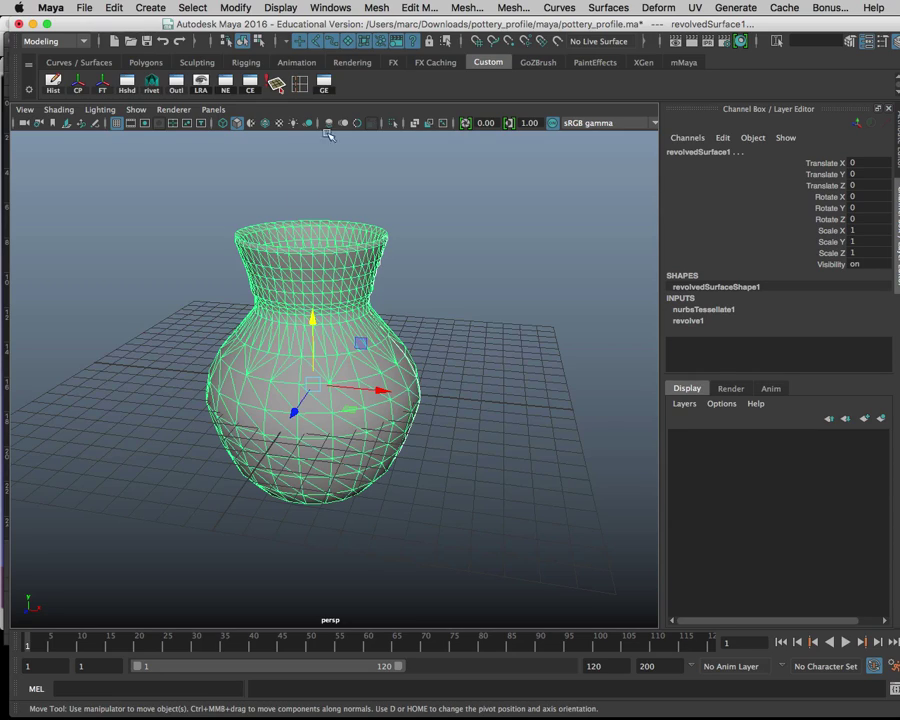
# Select curve1 along the vase side and switch it to Control Vertex mode
pyautogui.moveTo(427, 304)
pyautogui.keyDown('alt'); pyautogui.mouseDown()
pyautogui.moveTo(408, 257)
pyautogui.moveTo(345, 293)
pyautogui.moveTo(325, 338)
pyautogui.moveTo(440, 346)
pyautogui.mouseUp(); pyautogui.keyUp('alt')
pyautogui.click(465, 299)
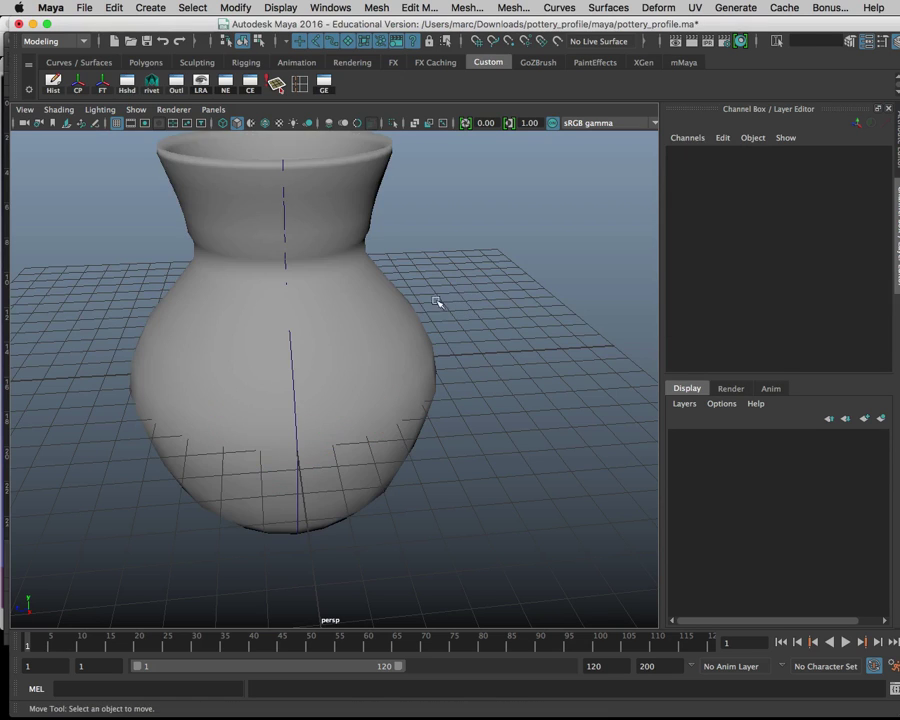
pyautogui.moveTo(467, 275)
pyautogui.mouseDown()
pyautogui.moveTo(276, 346)
pyautogui.moveTo(182, 349)
pyautogui.mouseUp()
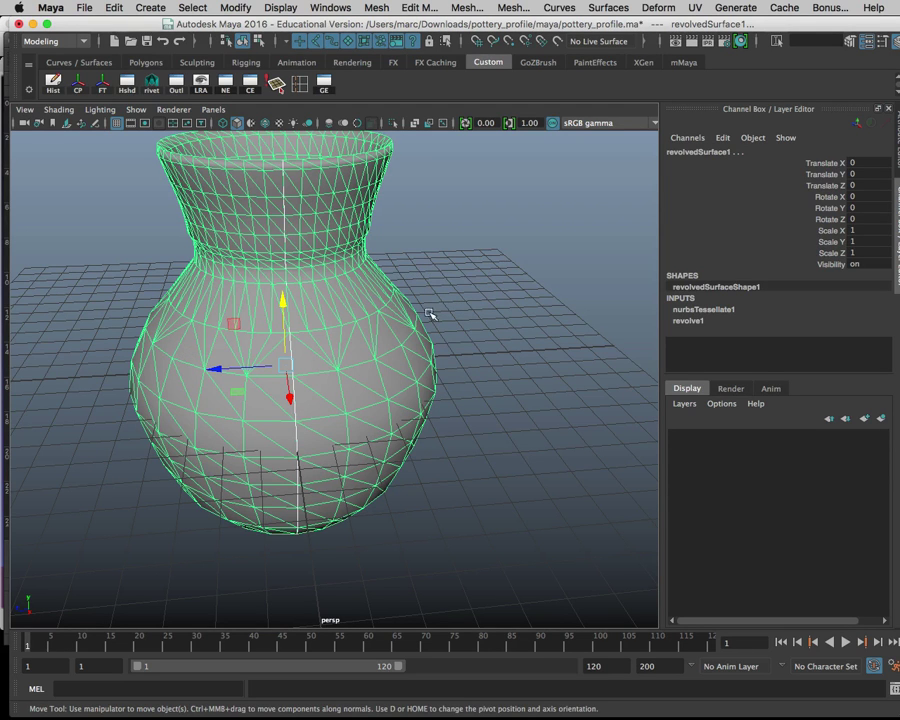
pyautogui.moveTo(452, 275)
pyautogui.mouseDown()
pyautogui.moveTo(394, 356)
pyautogui.moveTo(530, 330)
pyautogui.moveTo(520, 320)
pyautogui.mouseUp()
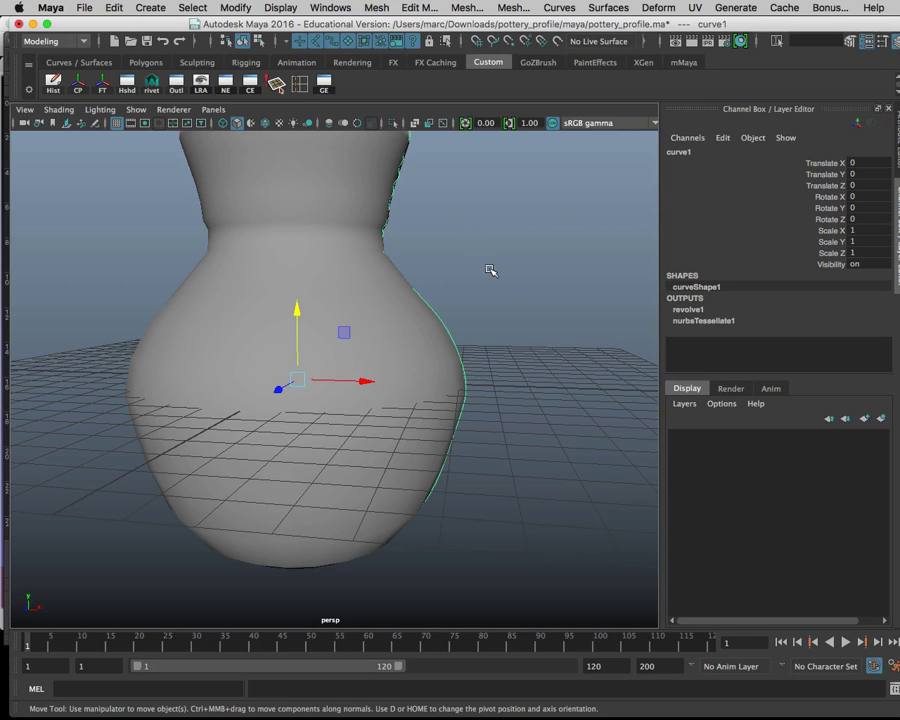
pyautogui.rightClick(490, 270)
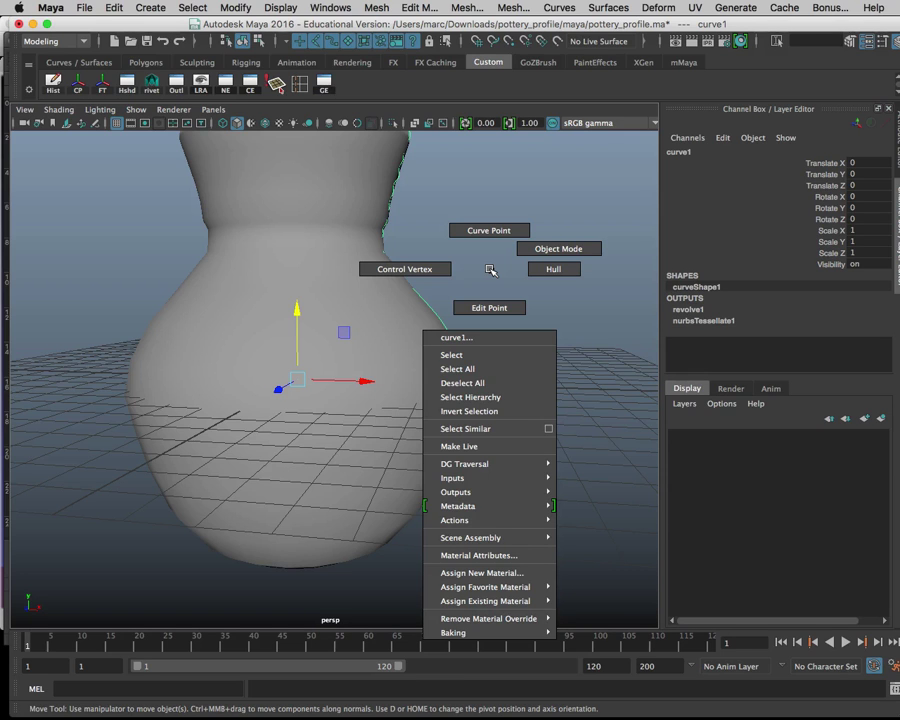
pyautogui.click(402, 268)
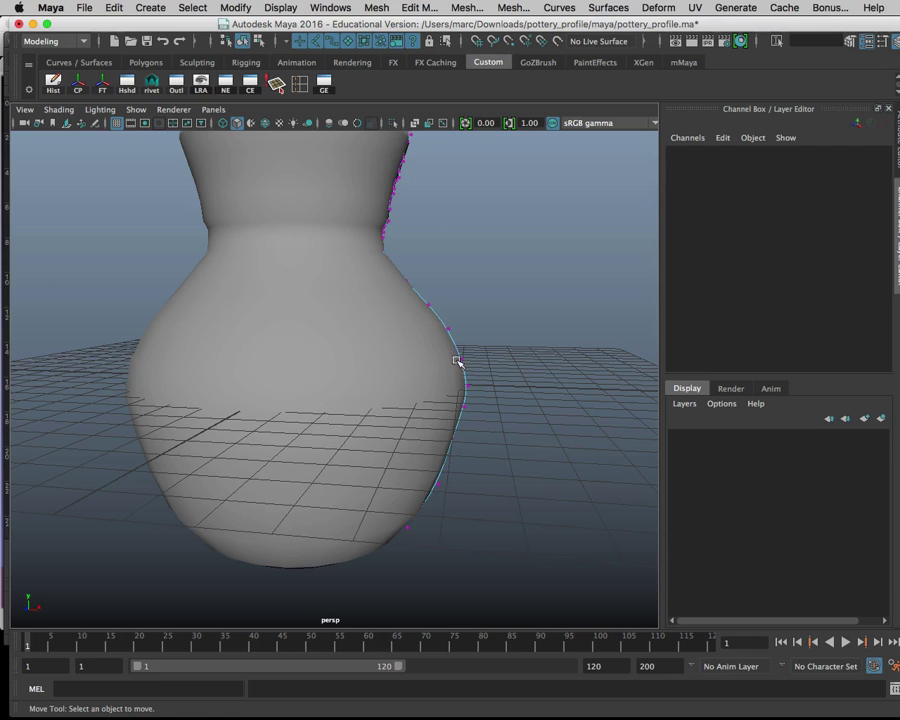
# Pull shoulder control vertex curve1.cv[11] up and outward to widen the vase's shoulder
pyautogui.moveTo(500, 284)
pyautogui.keyDown('alt'); pyautogui.mouseDown()
pyautogui.moveTo(385, 341)
pyautogui.moveTo(532, 304)
pyautogui.mouseUp(); pyautogui.keyUp('alt')
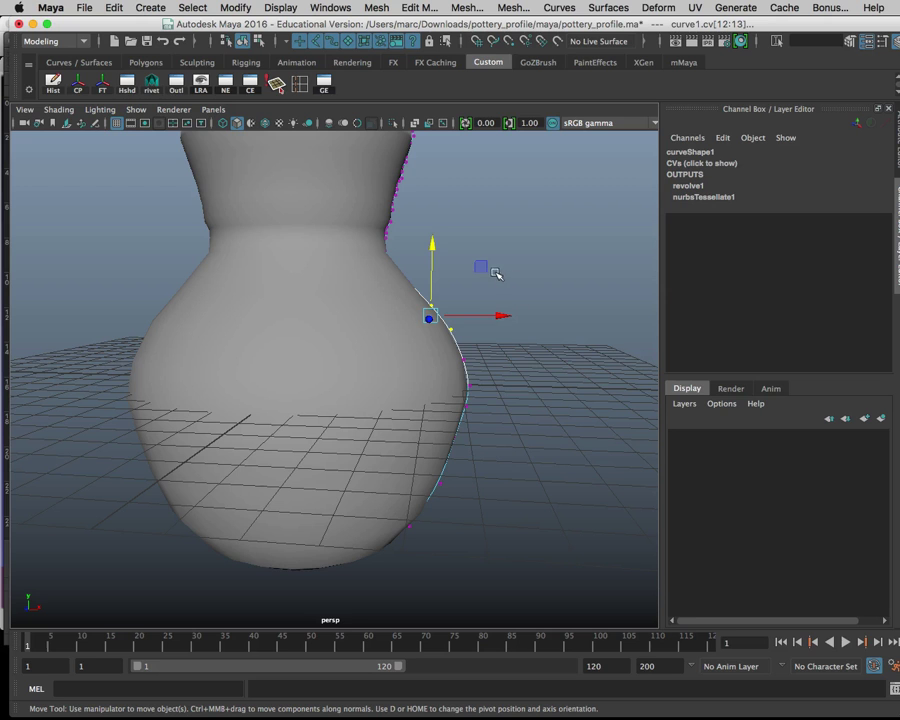
pyautogui.moveTo(480, 266)
pyautogui.mouseDown()
pyautogui.moveTo(522, 237)
pyautogui.moveTo(504, 301)
pyautogui.moveTo(437, 258)
pyautogui.moveTo(428, 281)
pyautogui.moveTo(456, 257)
pyautogui.moveTo(470, 266)
pyautogui.mouseUp()
pyautogui.hotkey('ctrl', 'z')
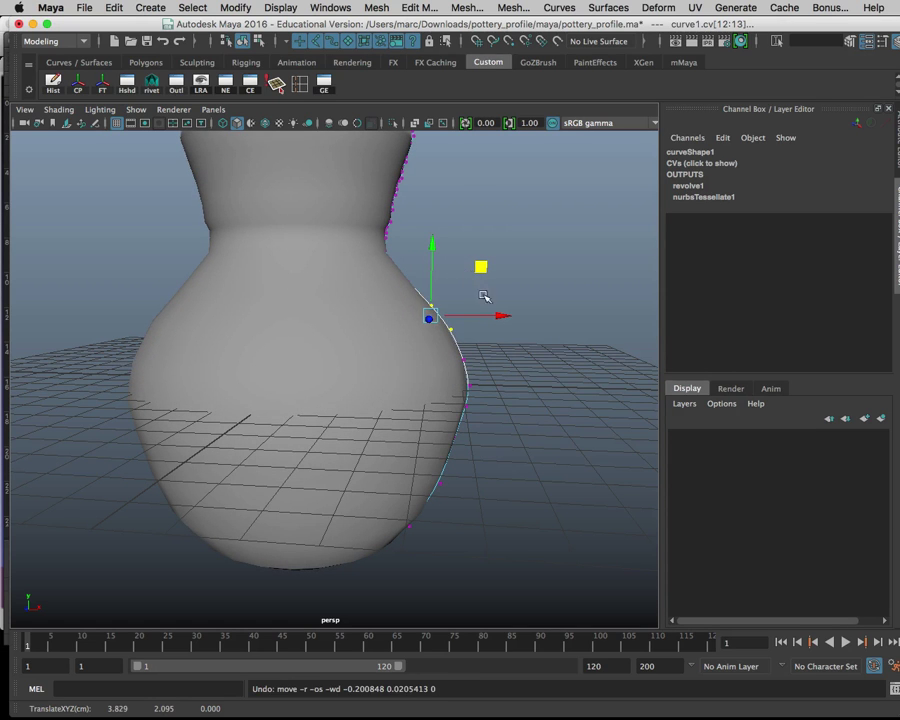
pyautogui.click(466, 362)
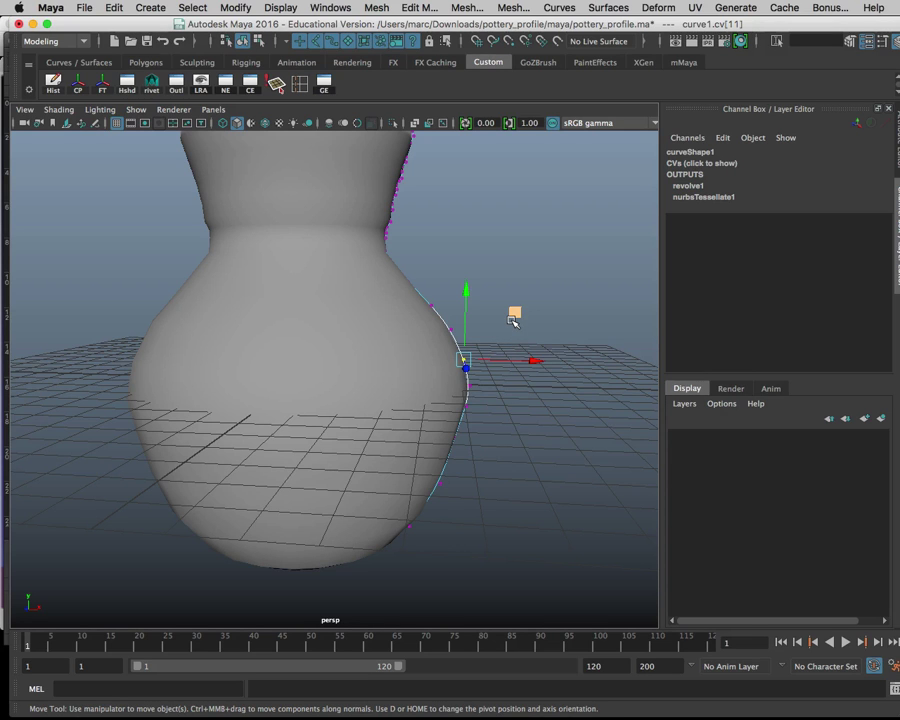
pyautogui.moveTo(490, 442)
pyautogui.keyDown('alt'); pyautogui.mouseDown()
pyautogui.moveTo(426, 478)
pyautogui.moveTo(525, 480)
pyautogui.moveTo(458, 458)
pyautogui.mouseUp(); pyautogui.keyUp('alt')
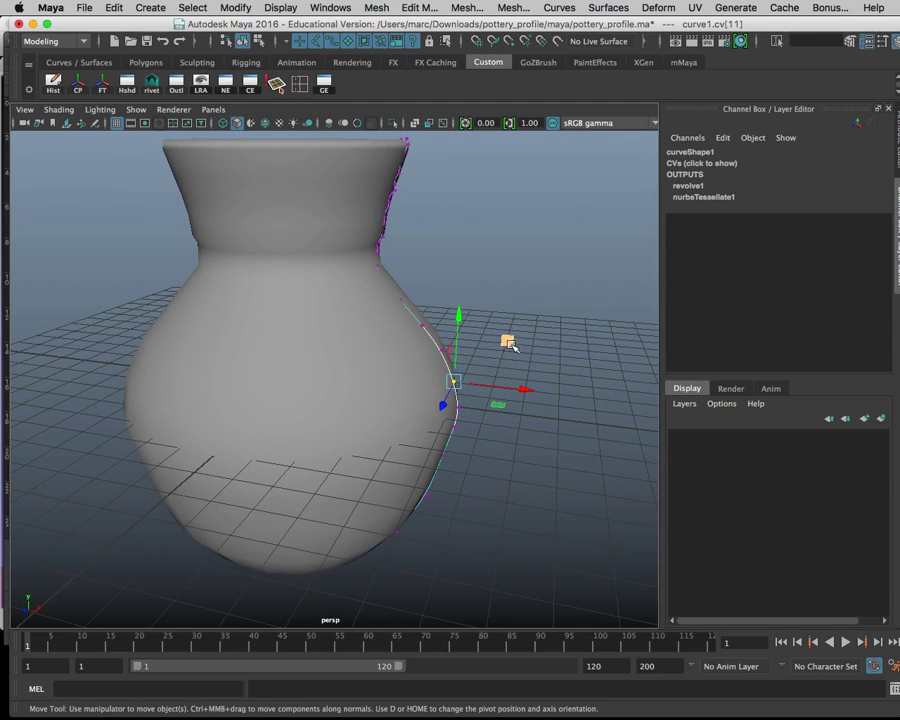
pyautogui.moveTo(508, 343)
pyautogui.mouseDown()
pyautogui.moveTo(596, 322)
pyautogui.moveTo(496, 314)
pyautogui.moveTo(498, 369)
pyautogui.mouseUp()
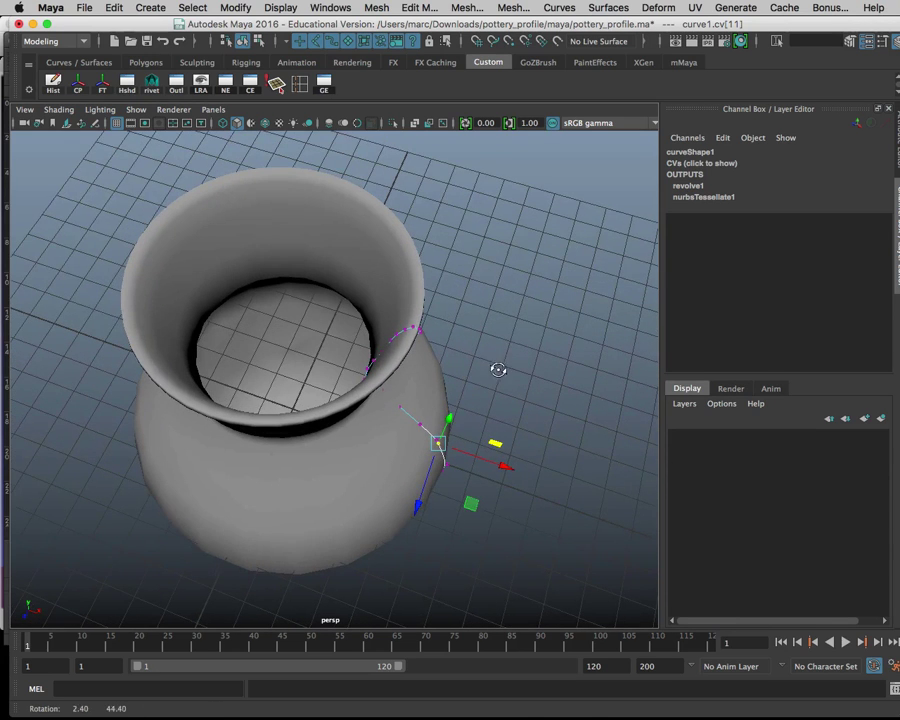
pyautogui.keyDown('alt'); pyautogui.moveTo(444, 259); pyautogui.dragTo(502, 241); pyautogui.keyUp('alt')
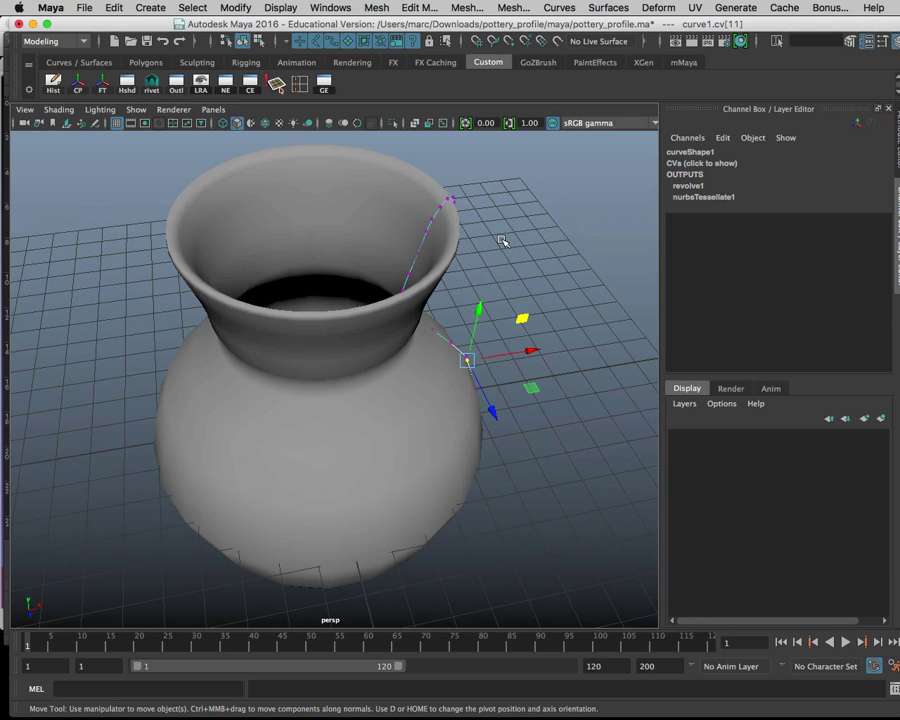
pyautogui.press('super+shift+2')
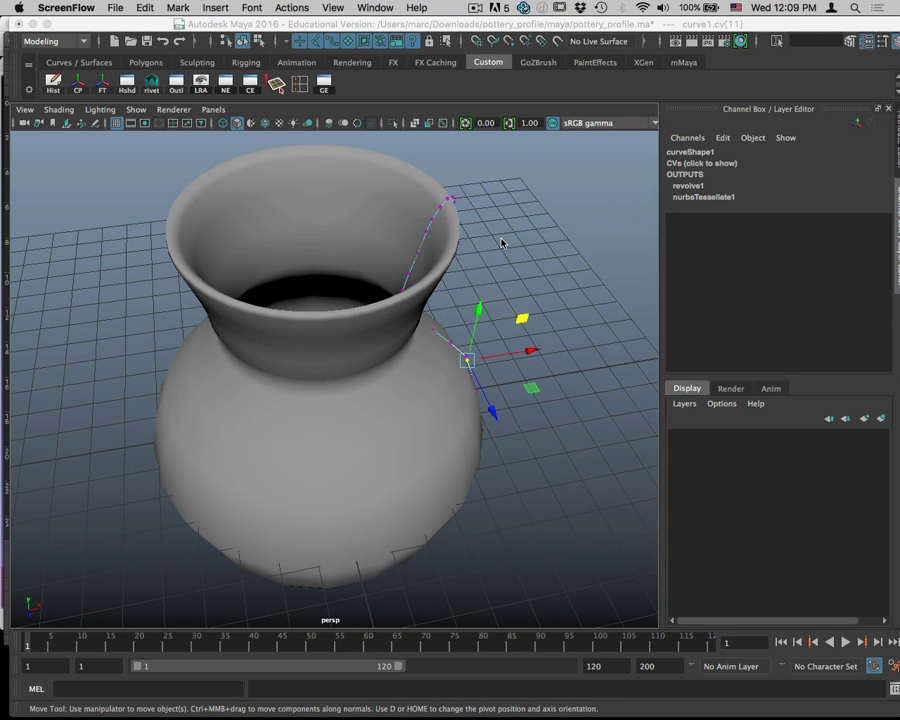
pyautogui.press('super+Tab')
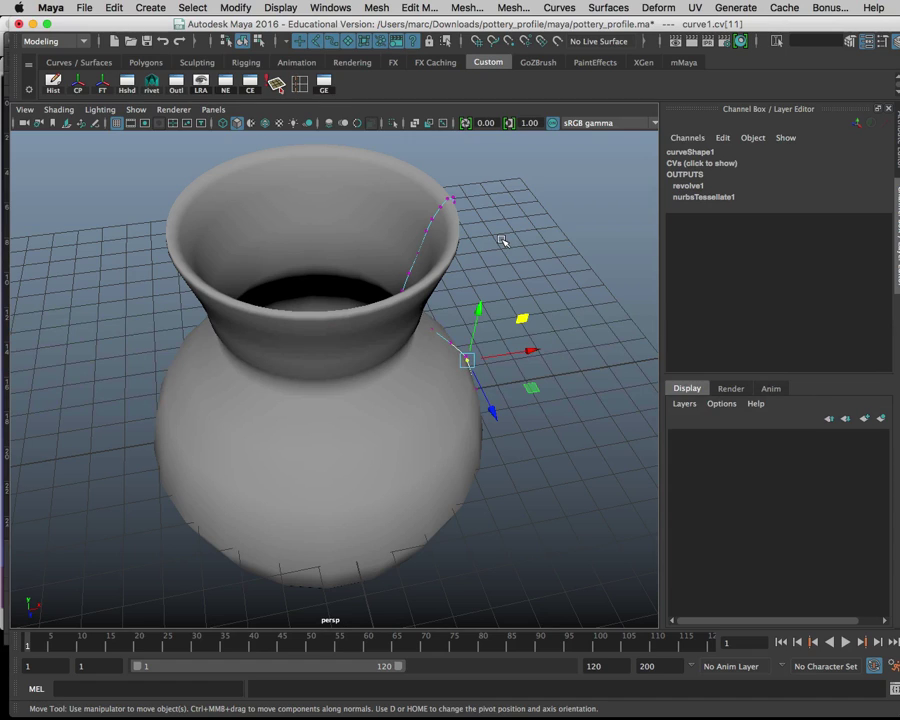